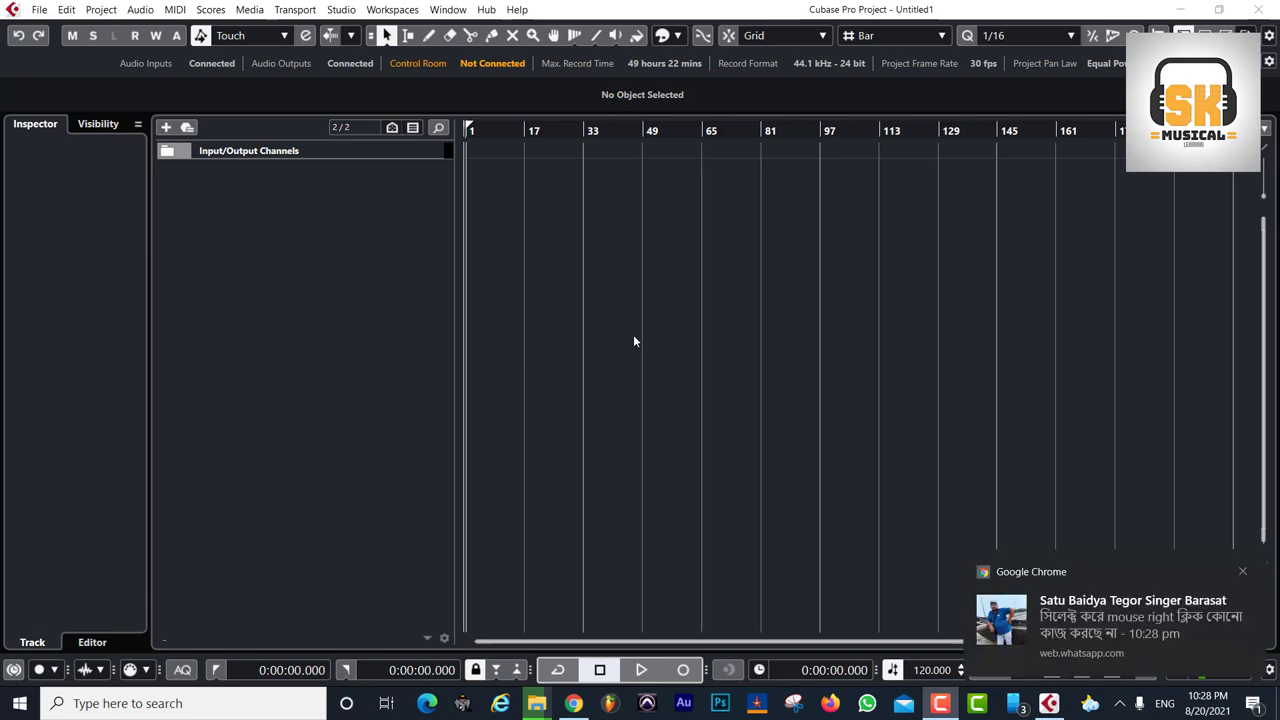
Dismiss the chat notification over the empty Untitled1 Cubase project
click(1242, 571)
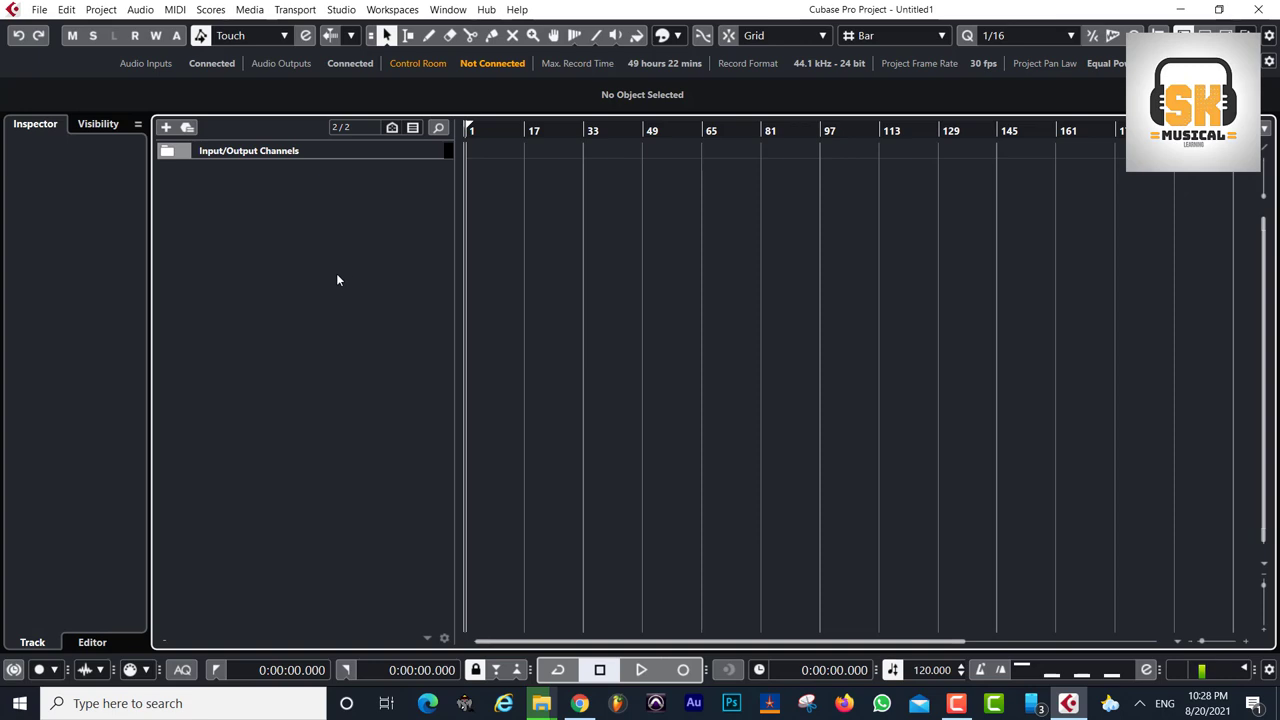
Bring up the Gigabyte GeForce GT 710 product page in Chrome, then start a Windows search
click(579, 703)
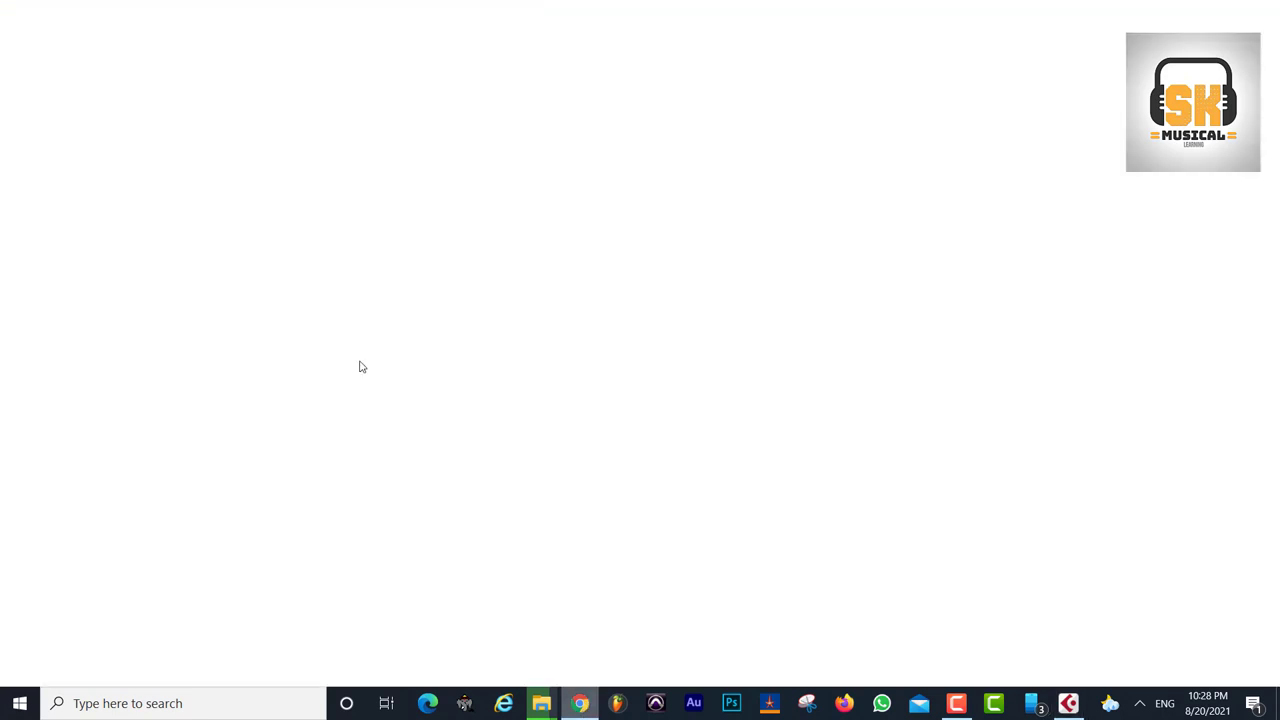
click(456, 18)
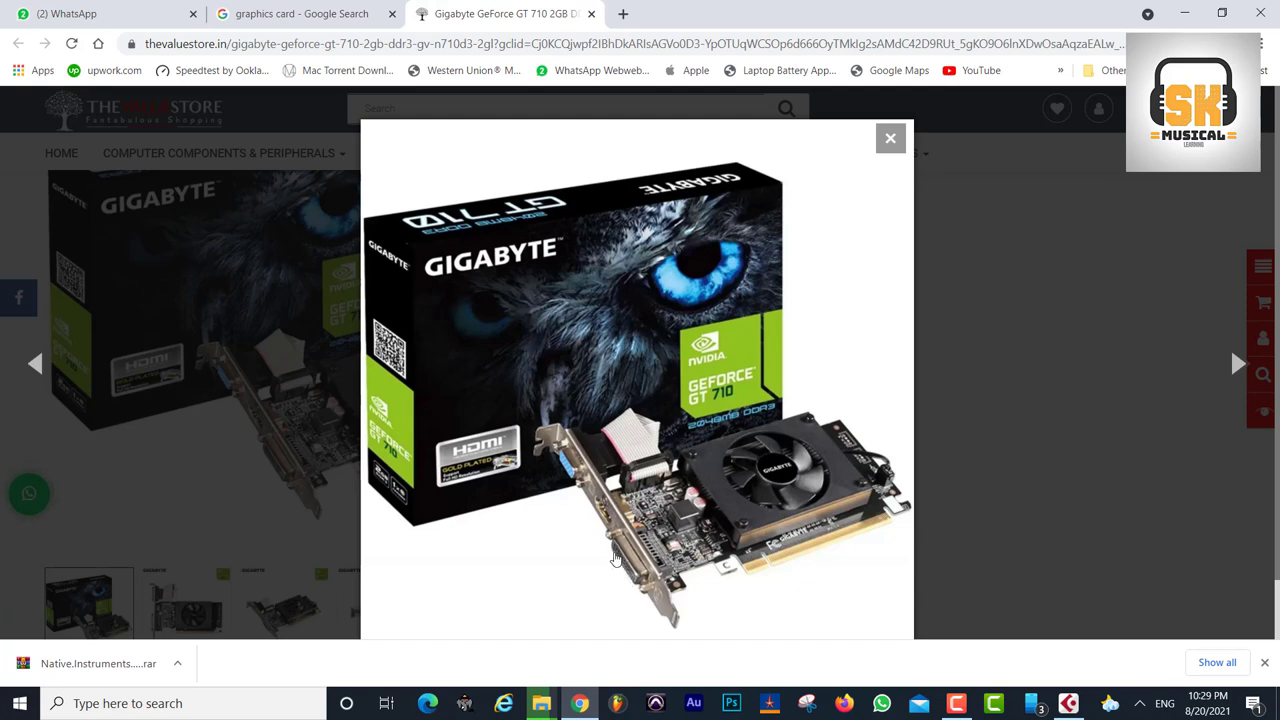
click(220, 703)
Launch Paint and sketch a PC box with card slot cabled to two monitors, undoing a stray dot
text(p)
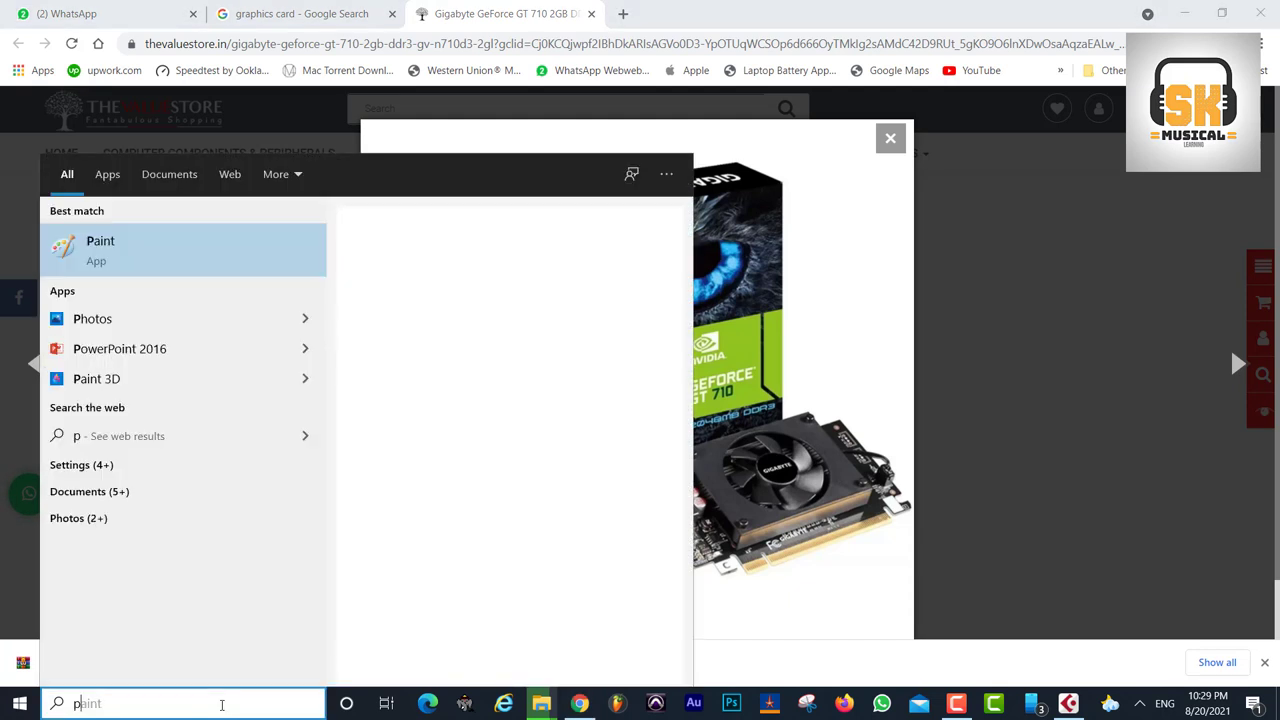
text(aint)
key(Return)
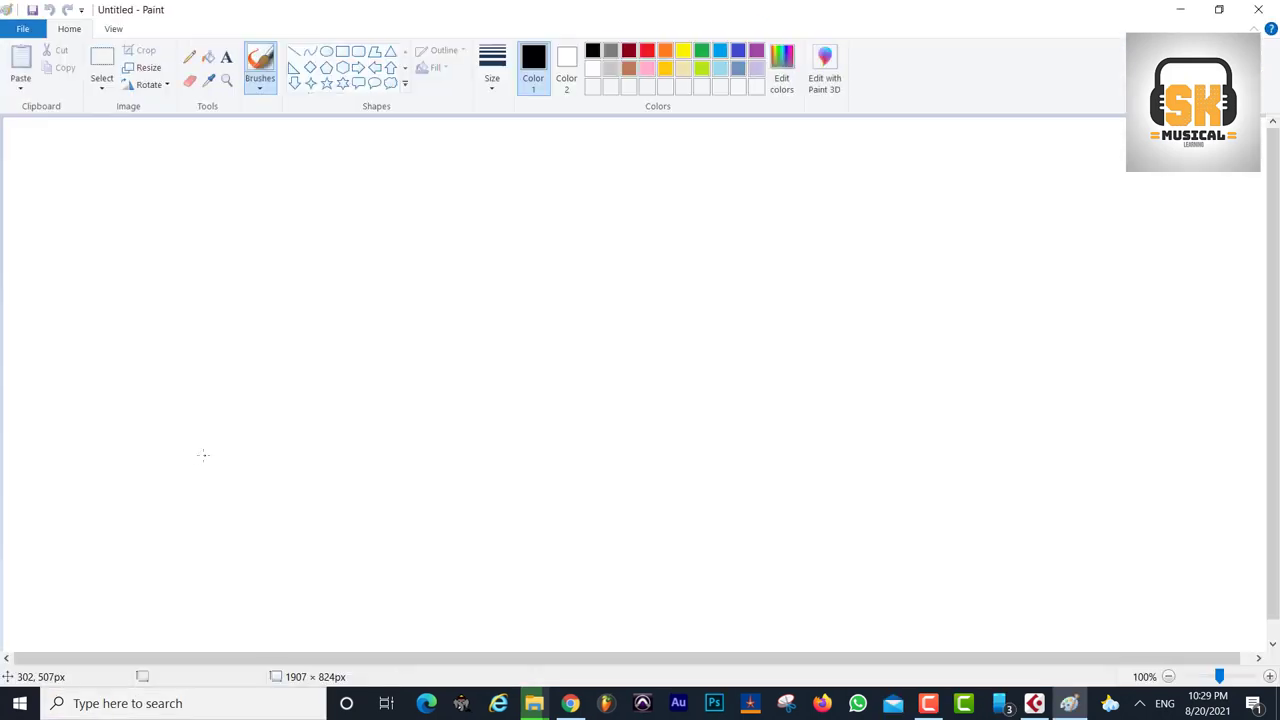
mouse_move(335, 294)
mouse_down()
mouse_move(335, 380)
mouse_move(460, 470)
mouse_move(455, 312)
mouse_move(336, 302)
mouse_up()
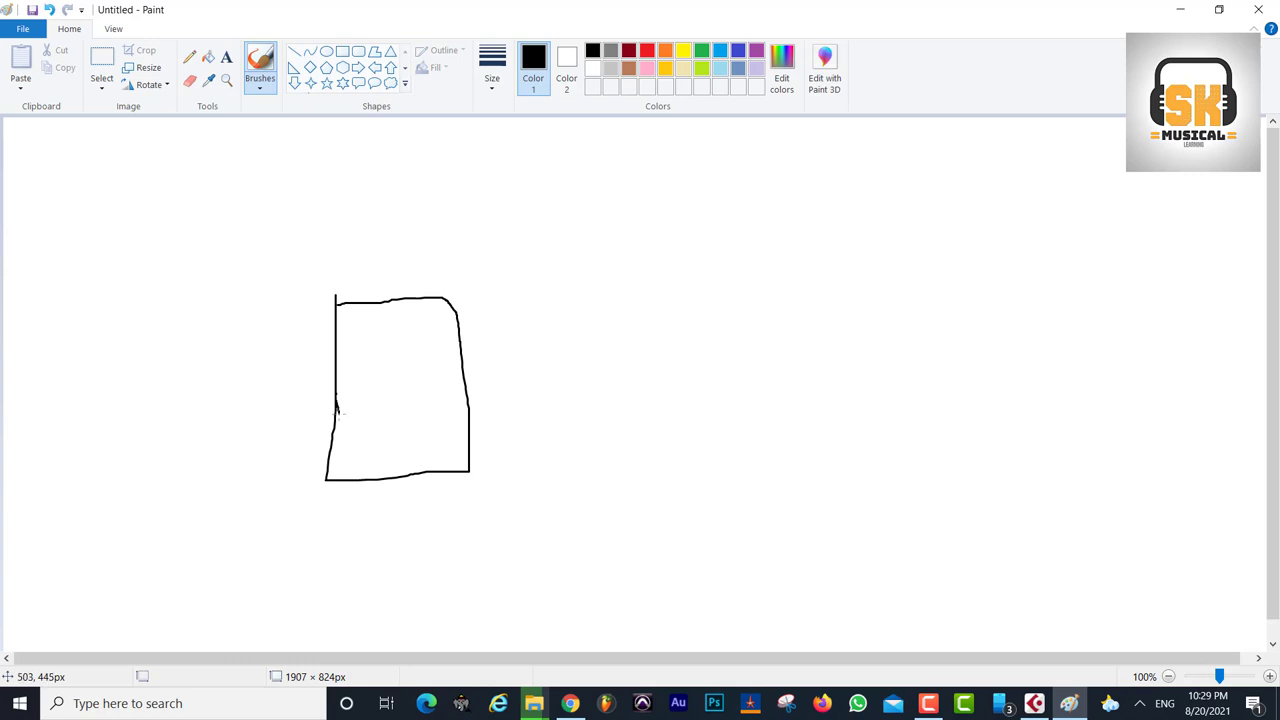
mouse_move(337, 405)
mouse_down()
mouse_move(450, 405)
mouse_move(466, 390)
mouse_move(337, 395)
mouse_move(356, 406)
mouse_move(372, 398)
mouse_move(356, 394)
mouse_move(428, 390)
mouse_move(440, 402)
mouse_move(436, 388)
mouse_move(424, 393)
mouse_move(500, 277)
mouse_move(496, 178)
mouse_up()
mouse_move(506, 250)
mouse_down()
mouse_move(618, 278)
mouse_move(657, 262)
mouse_move(552, 171)
mouse_move(496, 176)
mouse_up()
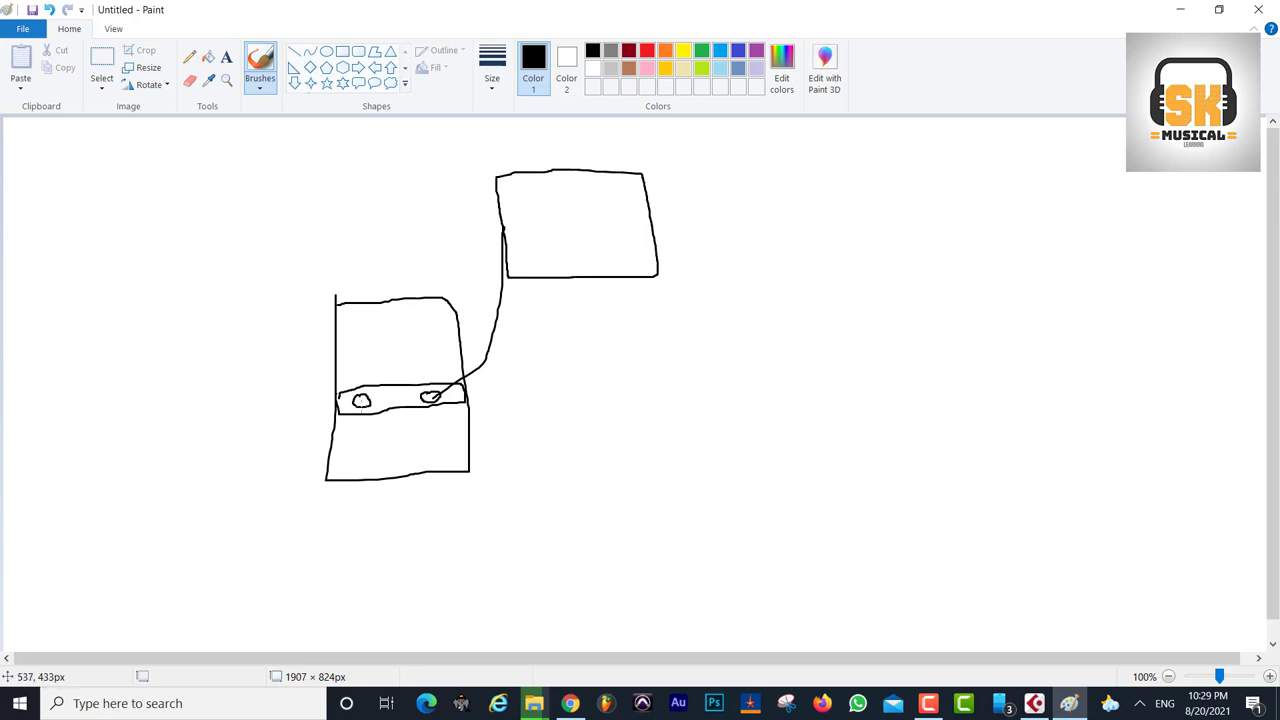
mouse_move(340, 408)
mouse_down()
mouse_move(268, 364)
mouse_move(184, 246)
mouse_up()
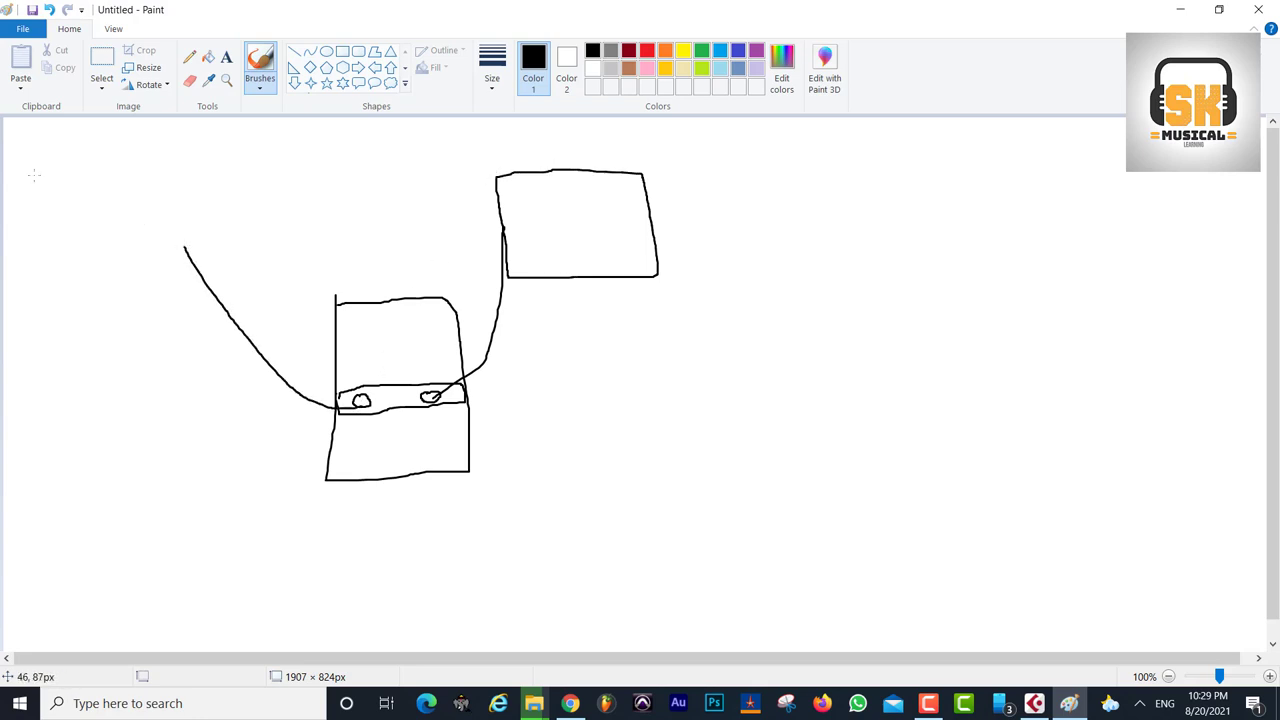
mouse_move(34, 175)
mouse_down()
mouse_move(296, 152)
mouse_move(322, 245)
mouse_move(57, 292)
mouse_move(35, 175)
mouse_up()
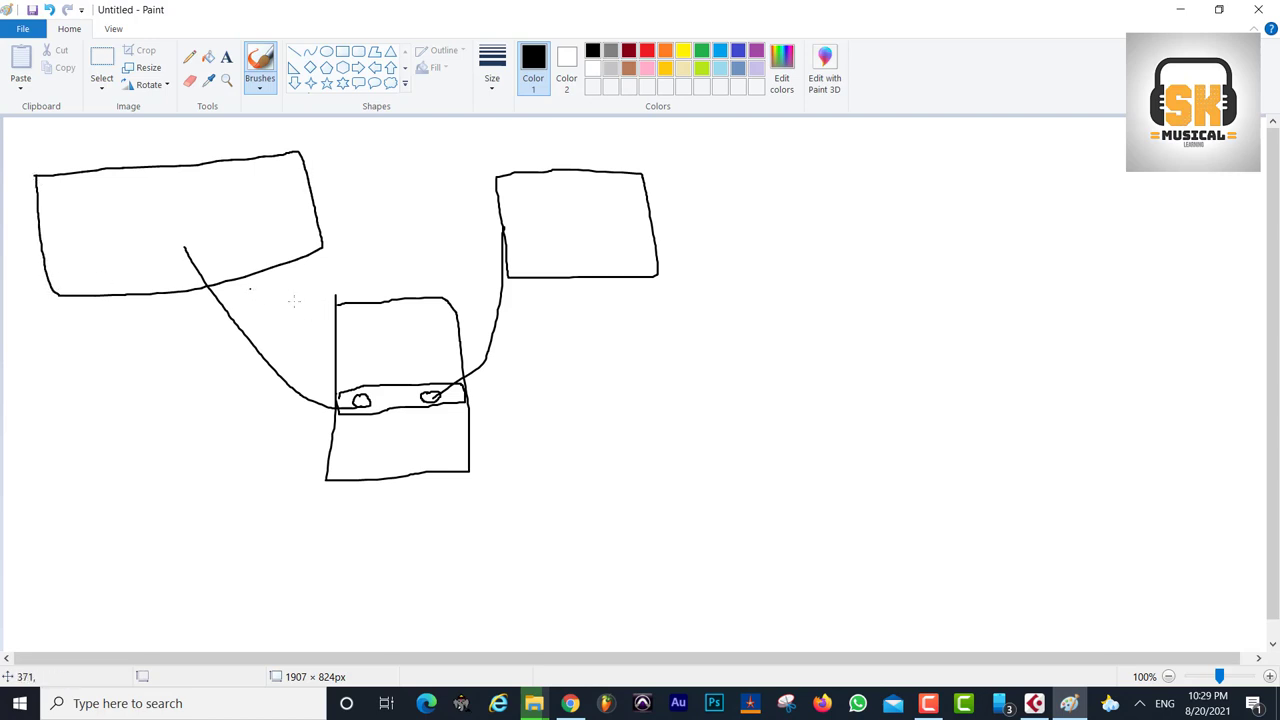
key(ctrl+z)
Draw a third rectangle on the right with two lines inside it
mouse_move(785, 265)
mouse_down()
mouse_move(785, 358)
mouse_move(820, 430)
mouse_move(1022, 346)
mouse_move(968, 253)
mouse_move(787, 268)
mouse_up()
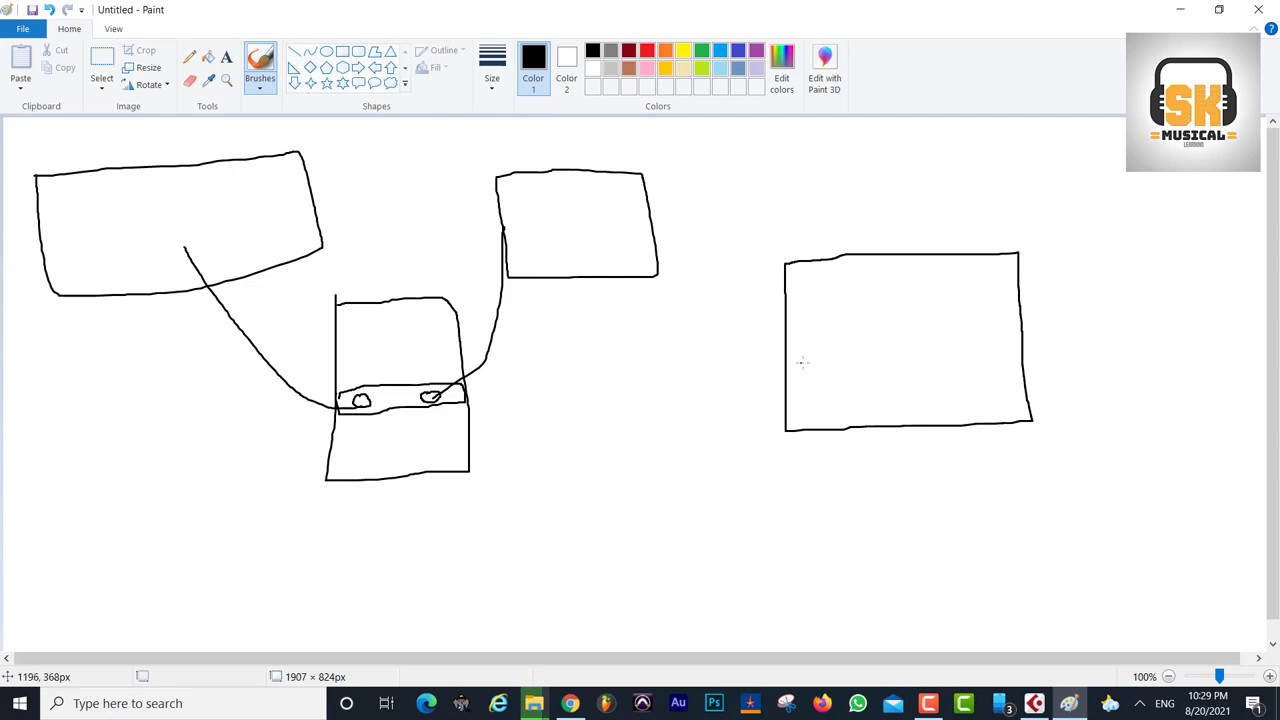
drag(800, 363, 975, 352)
drag(805, 395, 972, 378)
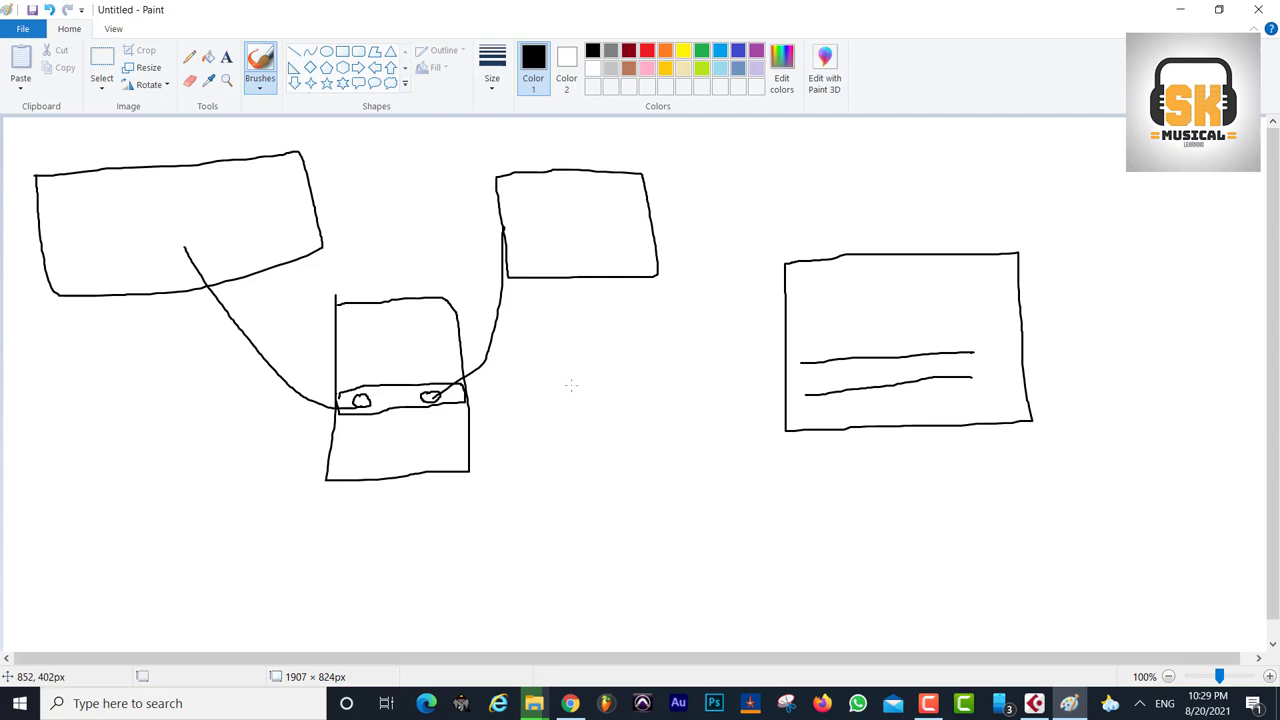
Handwrite a DDR4 list with 3600 and 4000 circled, plus a connector from 4000
mouse_move(571, 386)
mouse_down()
mouse_move(582, 422)
mouse_move(606, 390)
mouse_move(616, 408)
mouse_move(630, 400)
mouse_move(624, 412)
mouse_move(650, 406)
mouse_up()
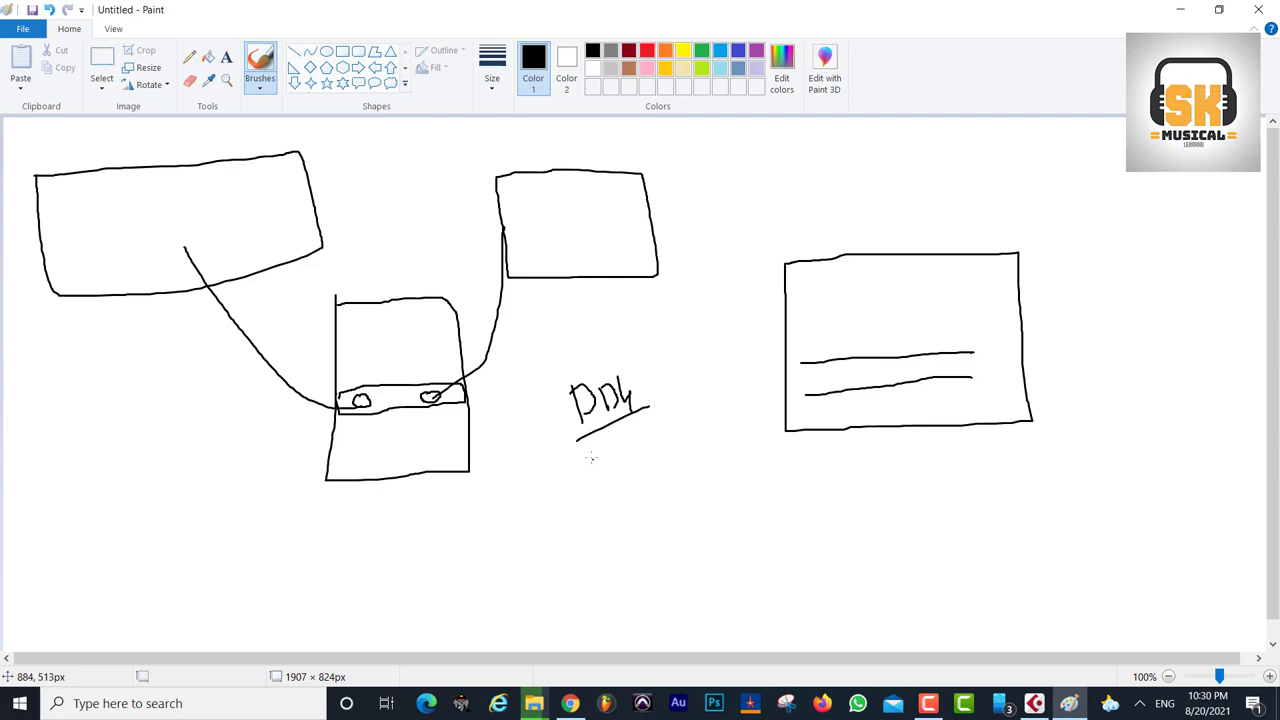
mouse_move(590, 448)
mouse_down()
mouse_move(608, 462)
mouse_move(604, 480)
mouse_move(622, 456)
mouse_move(668, 440)
mouse_up()
mouse_move(616, 506)
mouse_down()
mouse_move(634, 490)
mouse_move(650, 508)
mouse_move(664, 478)
mouse_move(682, 476)
mouse_up()
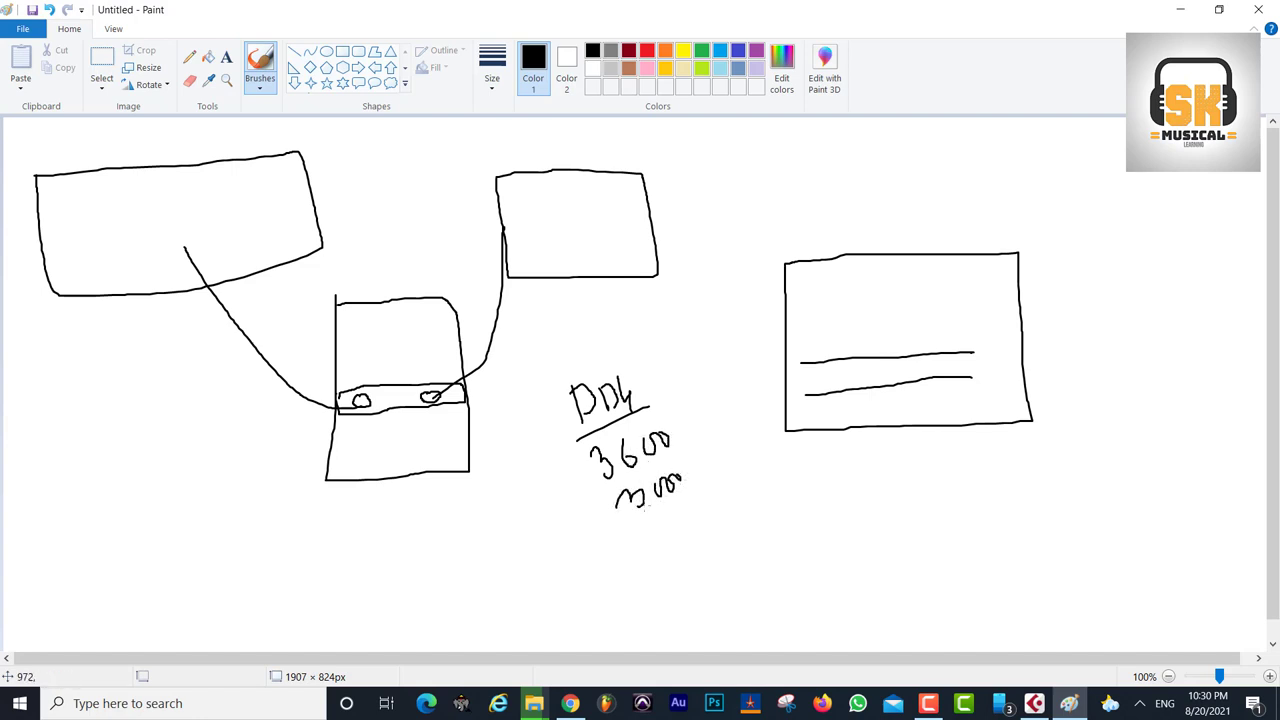
mouse_move(634, 520)
mouse_down()
mouse_move(658, 544)
mouse_move(670, 518)
mouse_move(696, 510)
mouse_move(712, 528)
mouse_up()
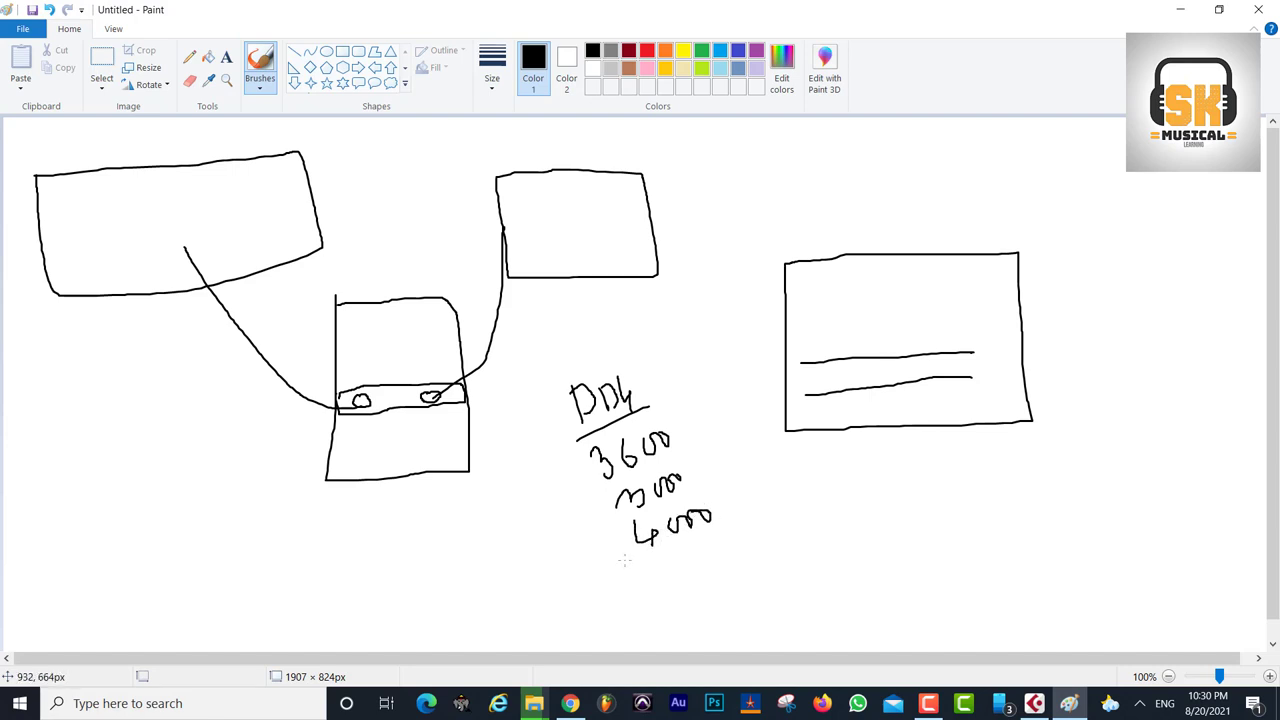
mouse_move(624, 560)
mouse_down()
mouse_move(734, 530)
mouse_move(612, 512)
mouse_move(626, 560)
mouse_up()
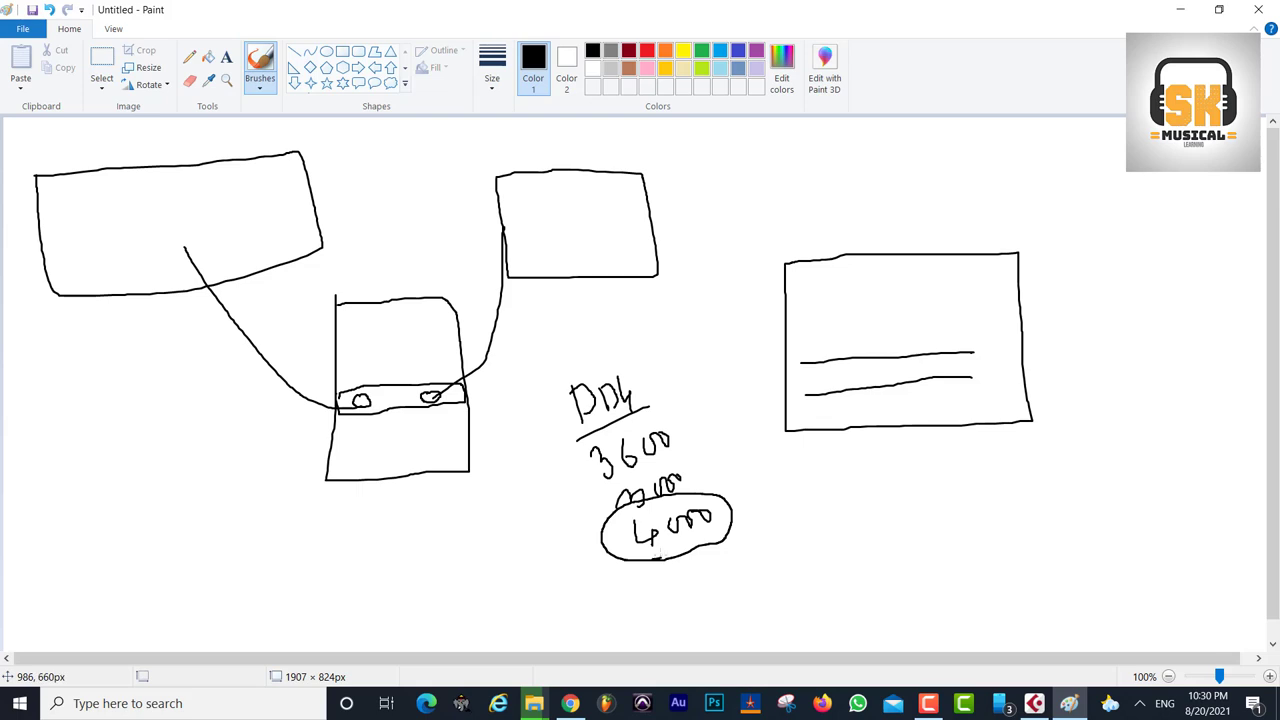
mouse_move(597, 445)
mouse_down()
mouse_move(573, 487)
mouse_move(688, 468)
mouse_move(578, 432)
mouse_up()
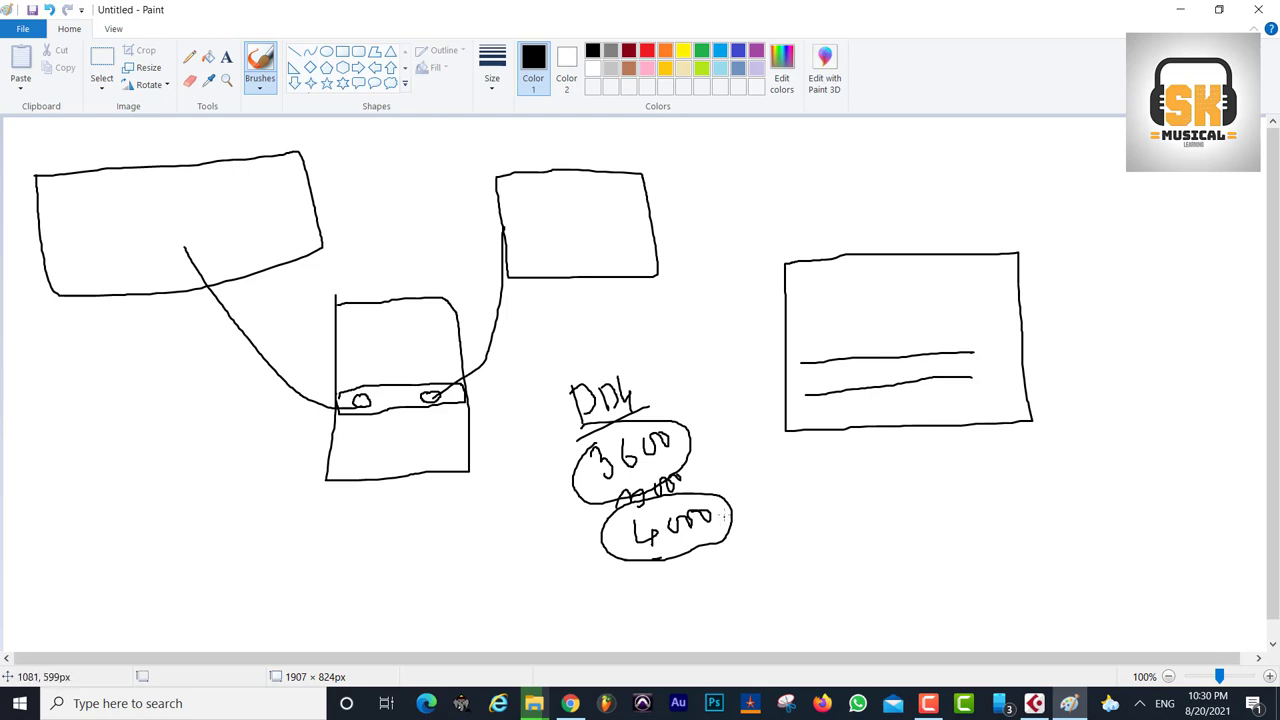
drag(724, 514, 774, 486)
Retrace the right rectangle's line, add an arrow into it, and retrace the 3600 circle
drag(798, 365, 968, 350)
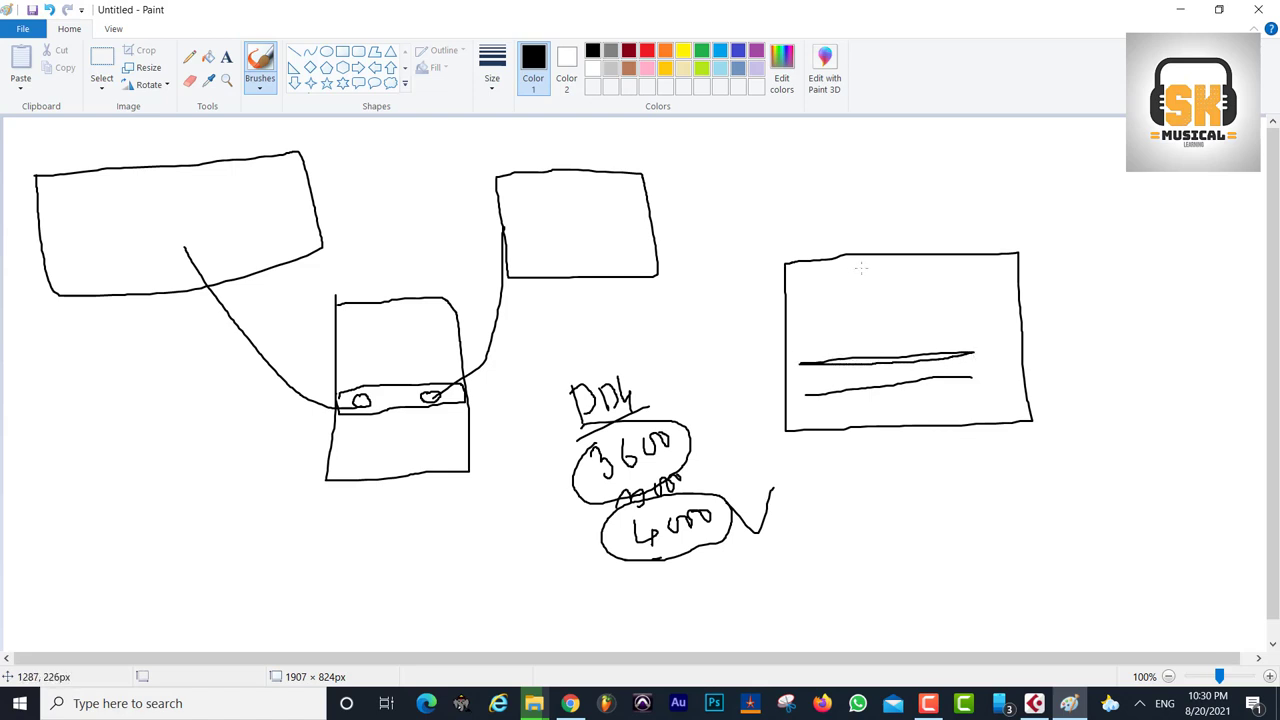
mouse_move(746, 301)
mouse_down()
mouse_move(880, 292)
mouse_move(860, 306)
mouse_up()
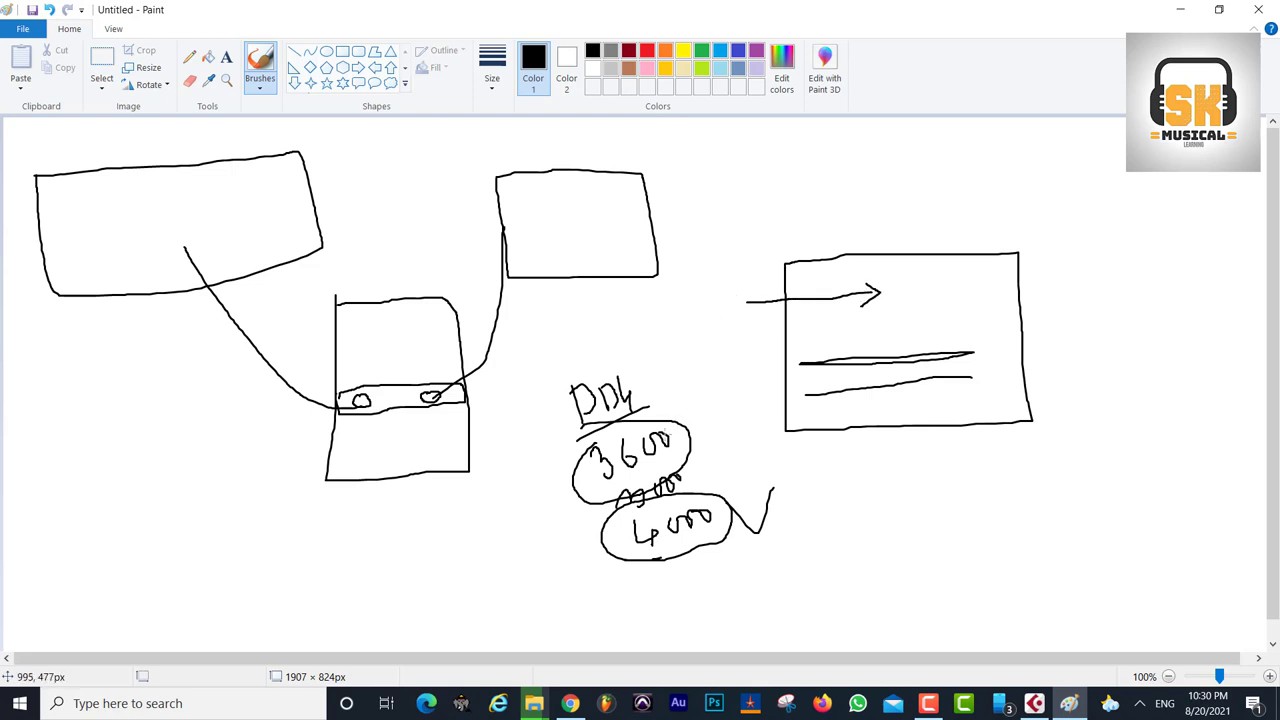
drag(667, 420, 704, 373)
mouse_move(596, 432)
mouse_down()
mouse_move(572, 478)
mouse_move(624, 494)
mouse_up()
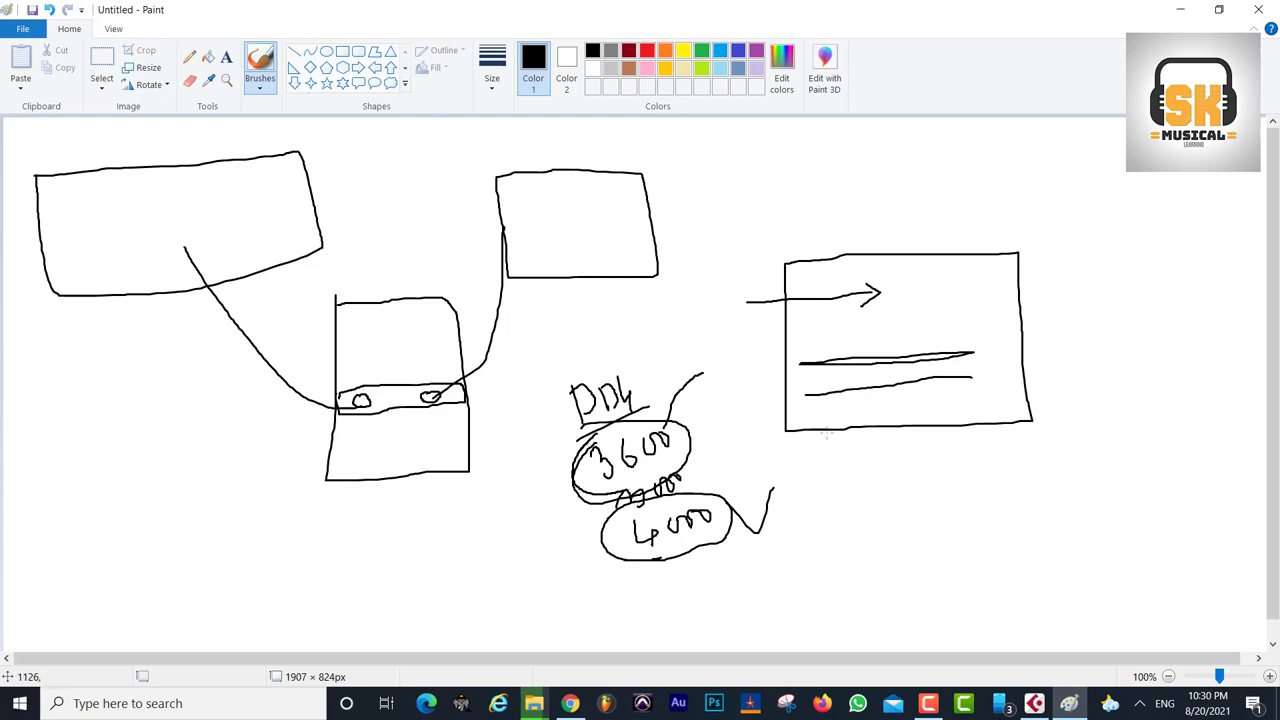
Add a lower-right box, tick the rectangle's lines, and connect the 4000 circle to the box
mouse_move(947, 469)
mouse_down()
mouse_move(953, 556)
mouse_move(1158, 450)
mouse_move(946, 472)
mouse_move(995, 496)
mouse_move(988, 512)
mouse_move(1040, 488)
mouse_move(1051, 496)
mouse_move(1050, 468)
mouse_move(978, 495)
mouse_move(988, 520)
mouse_up()
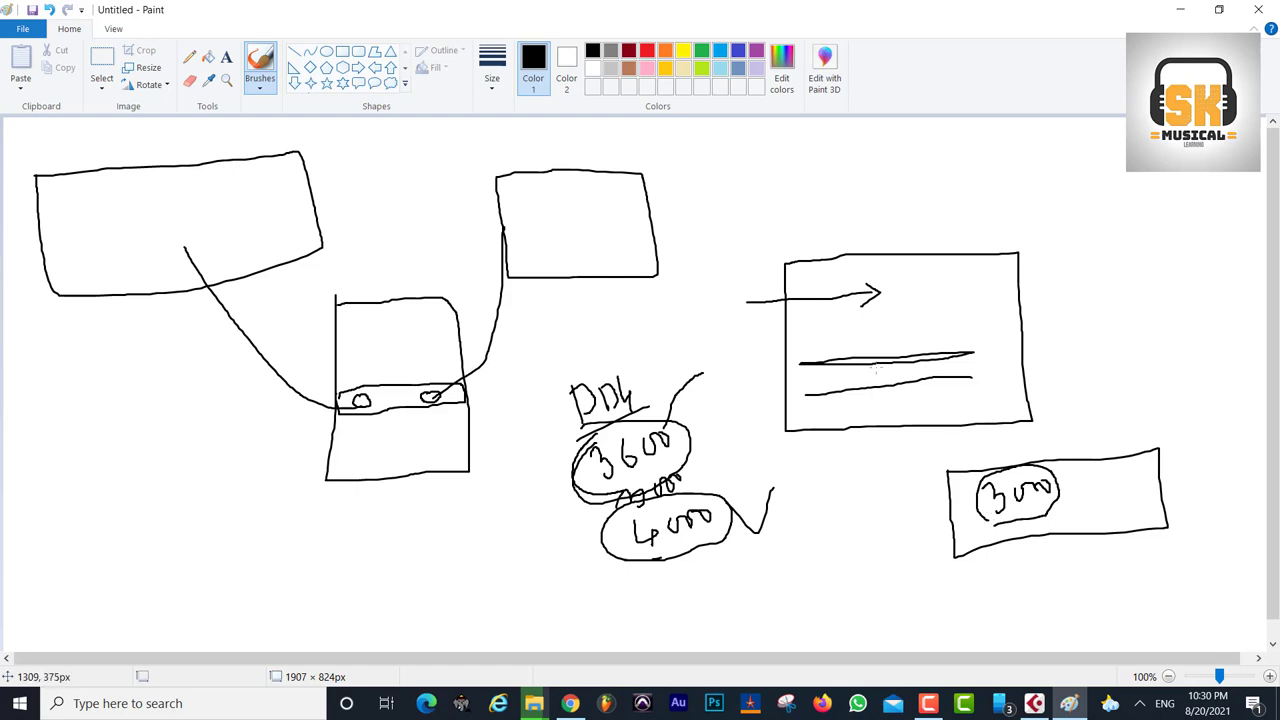
drag(856, 350, 900, 328)
mouse_move(886, 377)
mouse_down()
mouse_move(912, 380)
mouse_move(928, 356)
mouse_up()
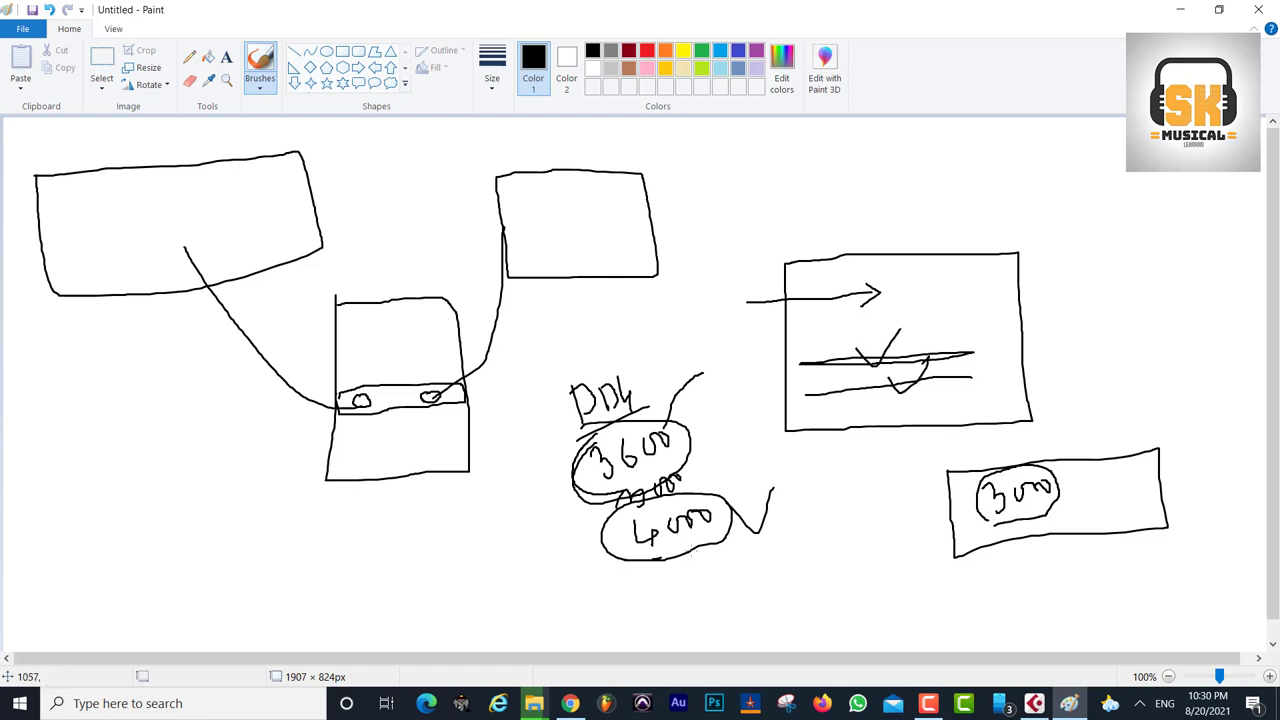
mouse_move(649, 558)
mouse_down()
mouse_move(707, 536)
mouse_move(974, 510)
mouse_move(944, 532)
mouse_up()
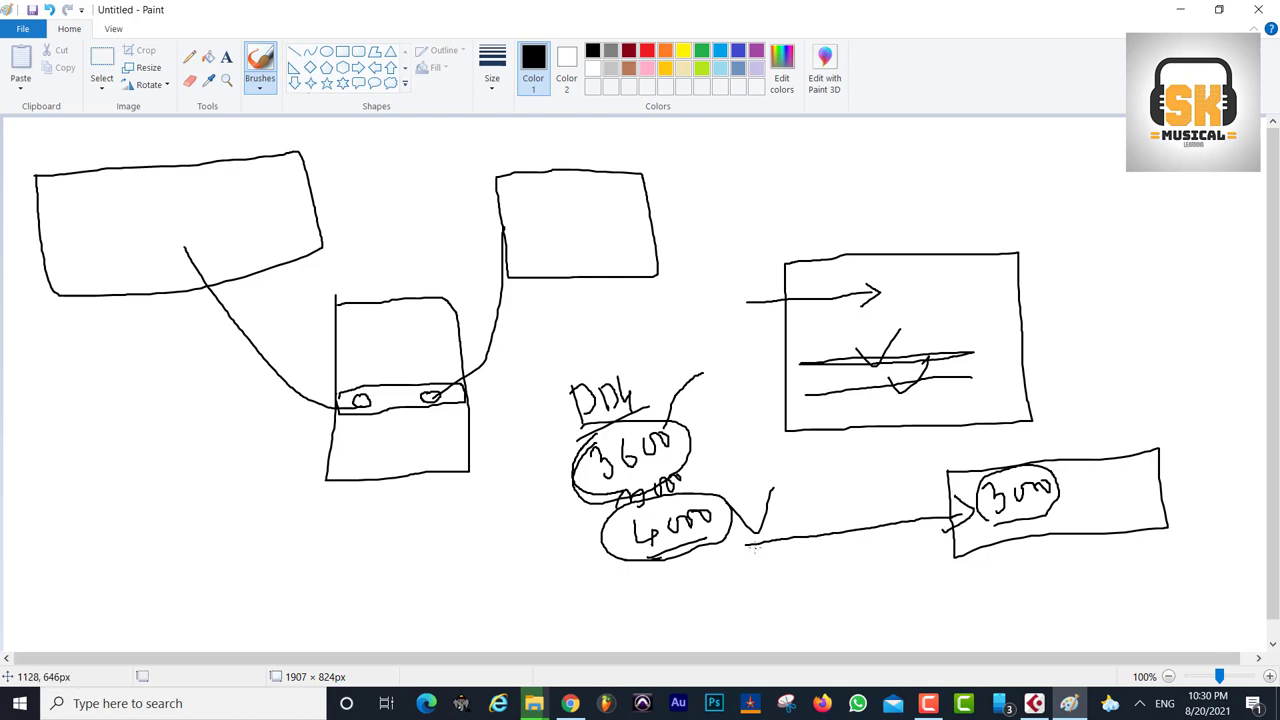
drag(757, 527, 745, 546)
Clear the canvas and redraw a left box and a right box with two lines near its bottom
key(ctrl+a)
key(Delete)
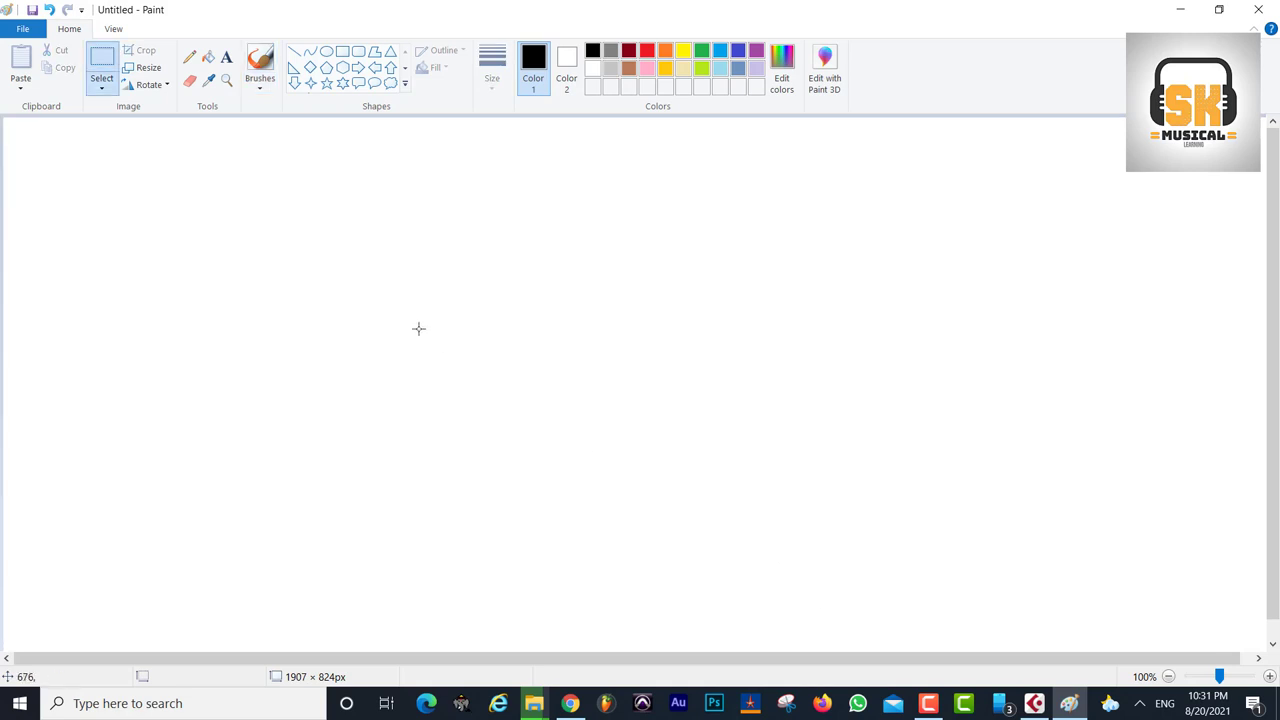
click(260, 65)
drag(237, 197, 316, 388)
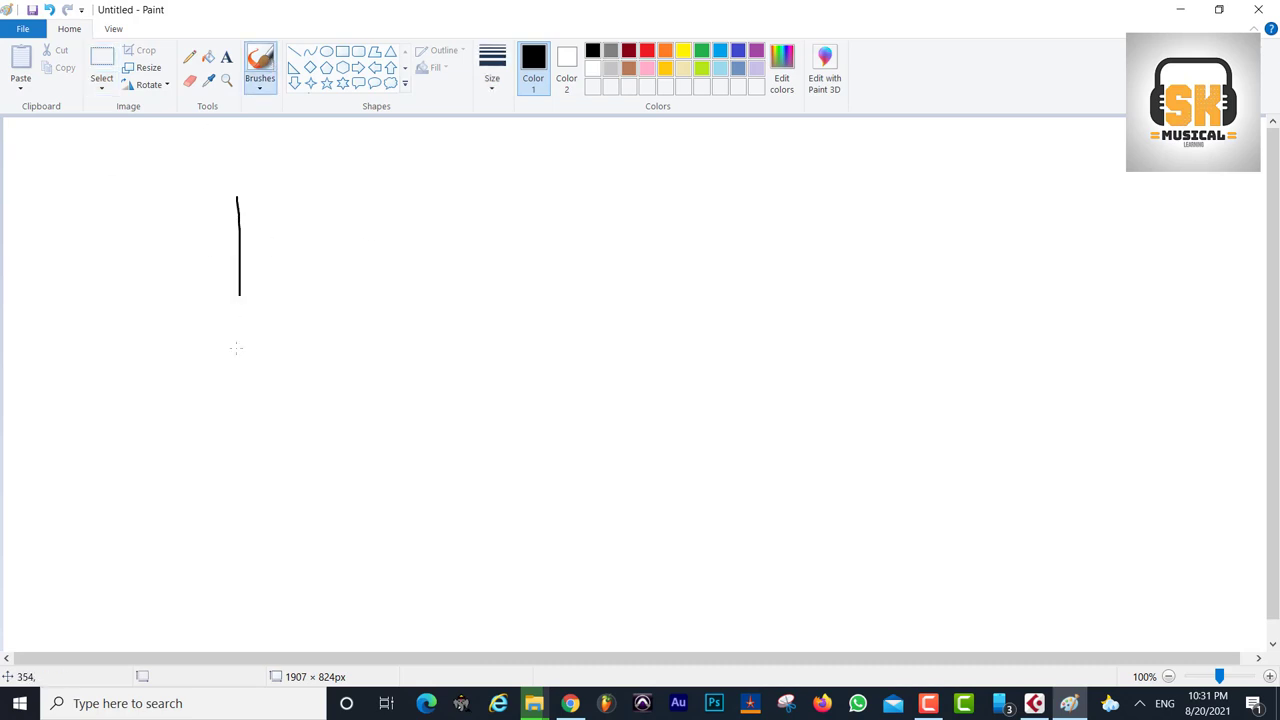
mouse_move(427, 374)
mouse_down()
mouse_move(578, 300)
mouse_move(366, 198)
mouse_move(205, 211)
mouse_up()
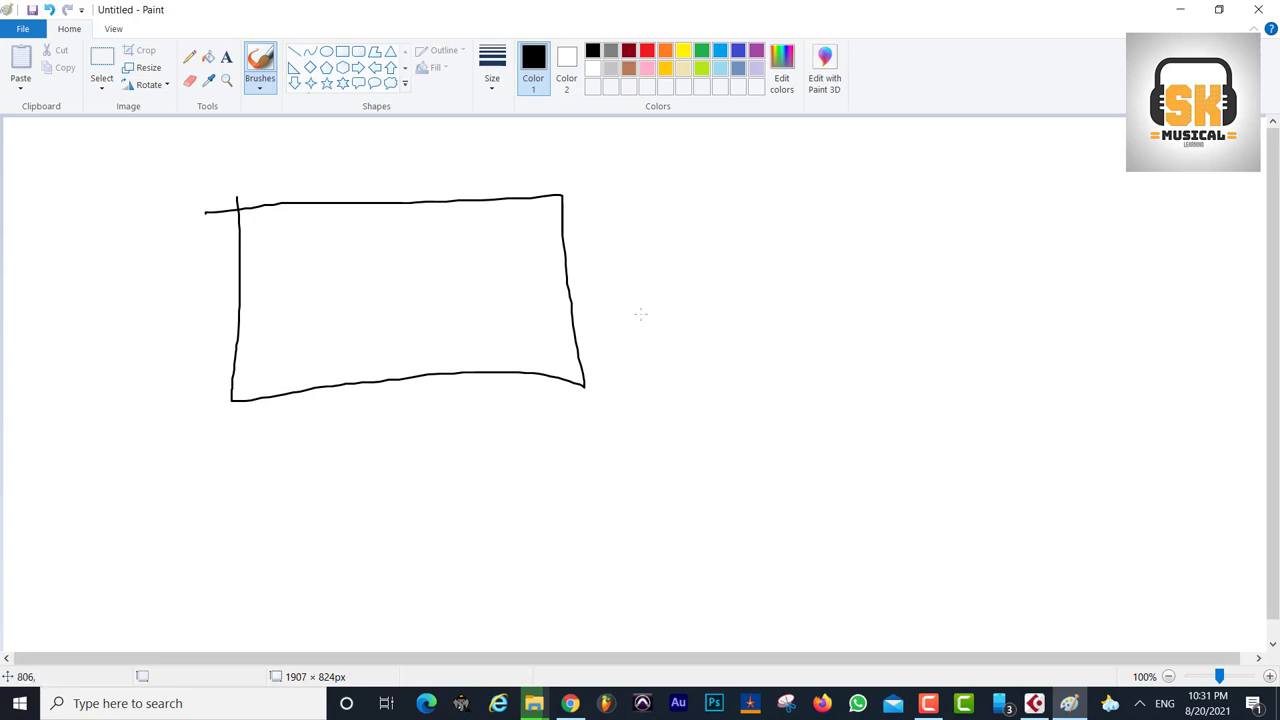
mouse_move(870, 317)
mouse_down()
mouse_move(925, 517)
mouse_move(1140, 508)
mouse_move(1022, 303)
mouse_up()
drag(922, 312, 858, 320)
drag(916, 474, 1066, 461)
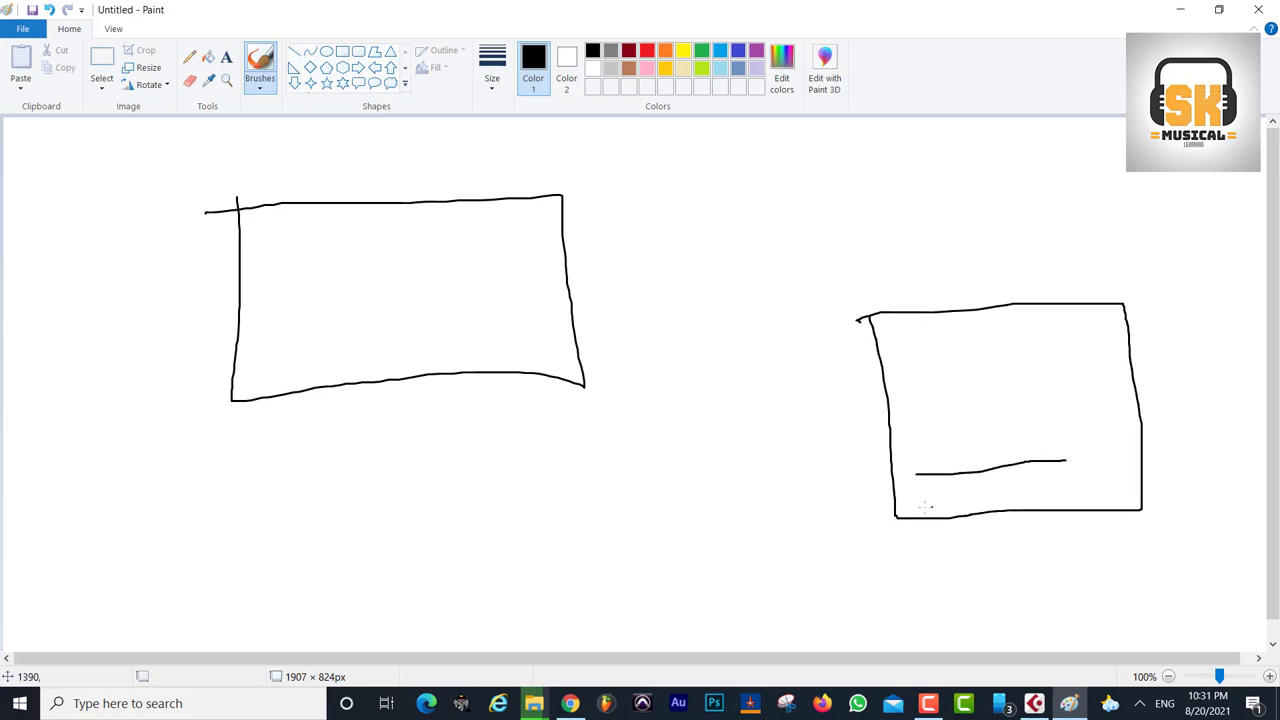
drag(922, 508, 1068, 493)
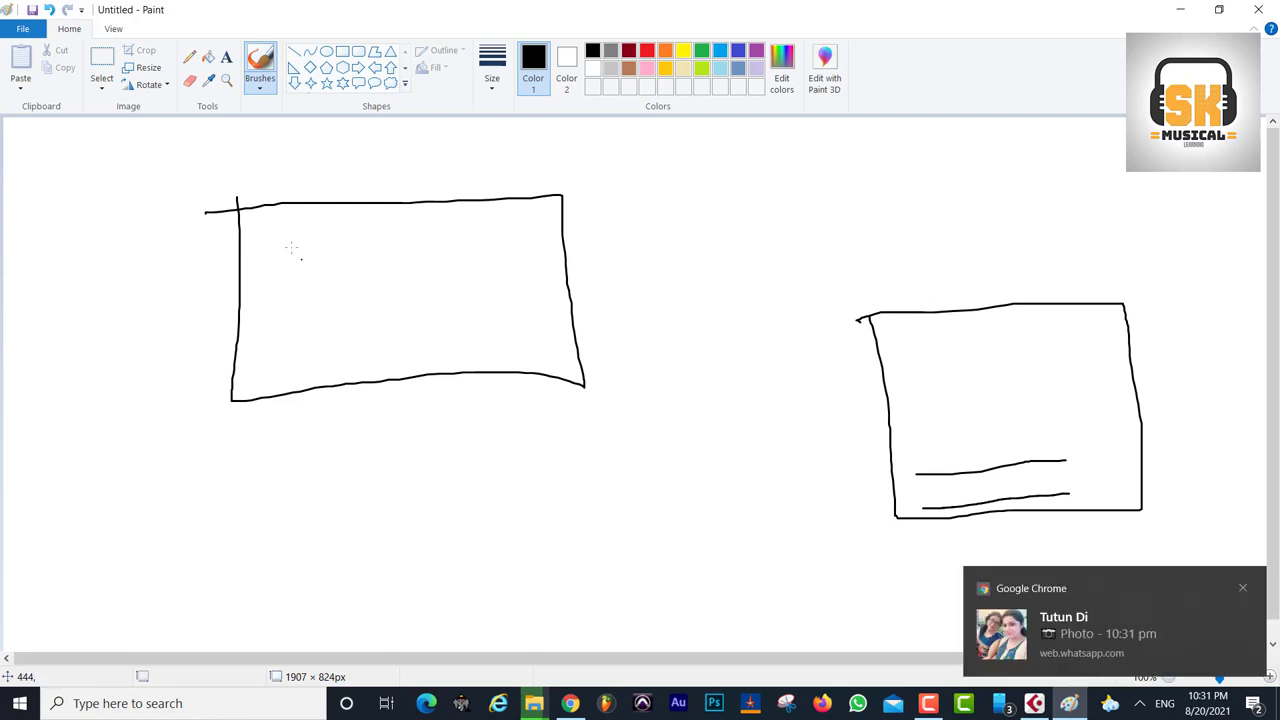
Dismiss the browser notification and draw two curved cables from the right box
click(1243, 589)
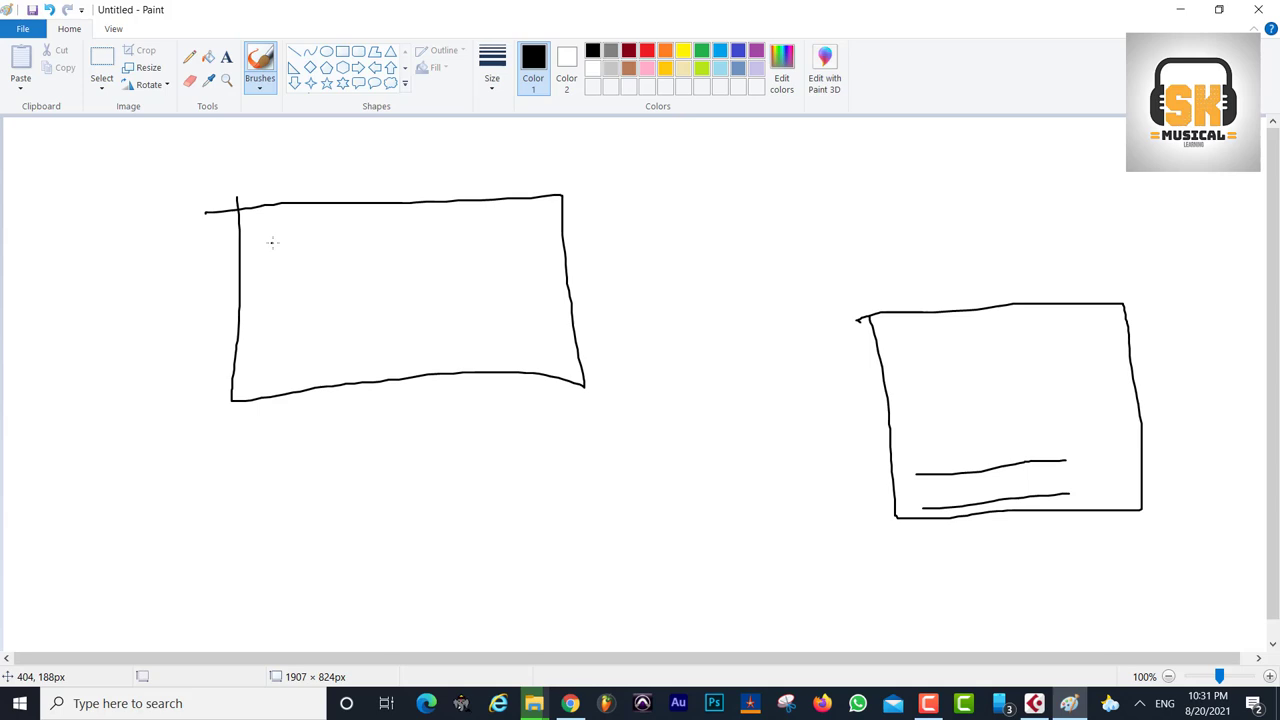
drag(944, 467, 652, 374)
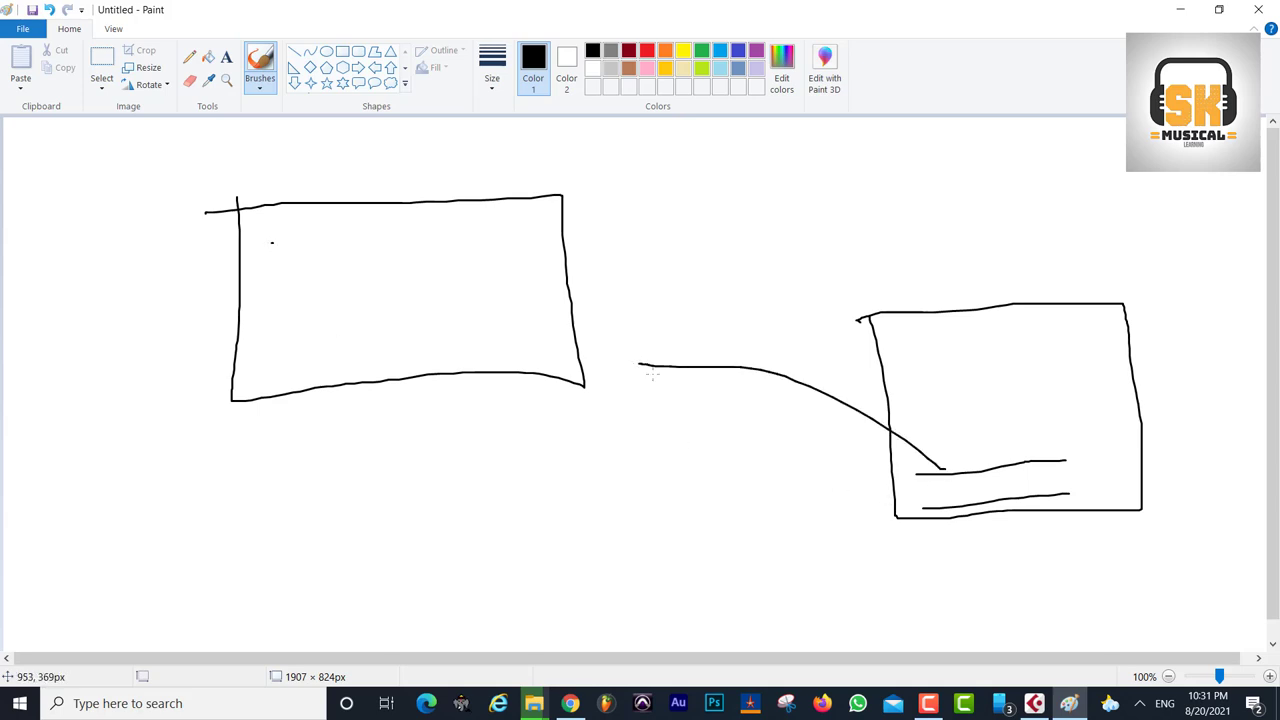
drag(962, 517, 596, 411)
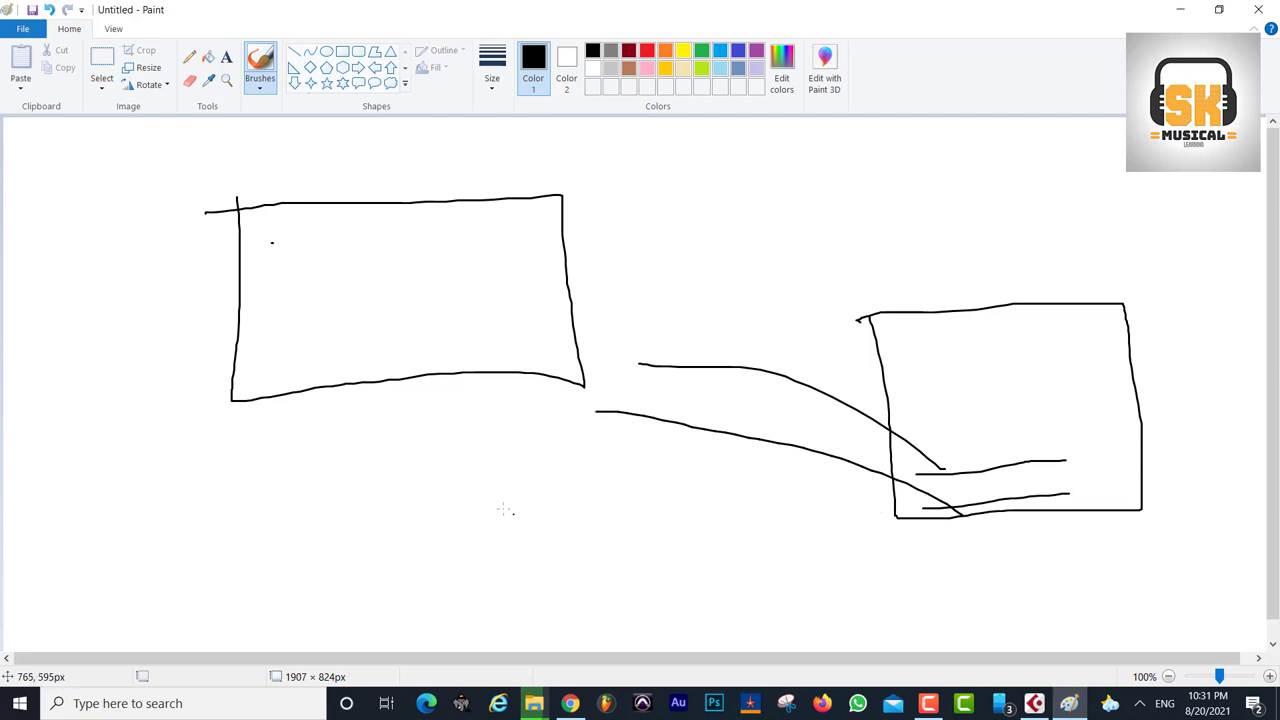
Write an underlined 16, a circled symbol, and an underlined 12 below the boxes
drag(500, 505, 500, 567)
drag(538, 488, 524, 535)
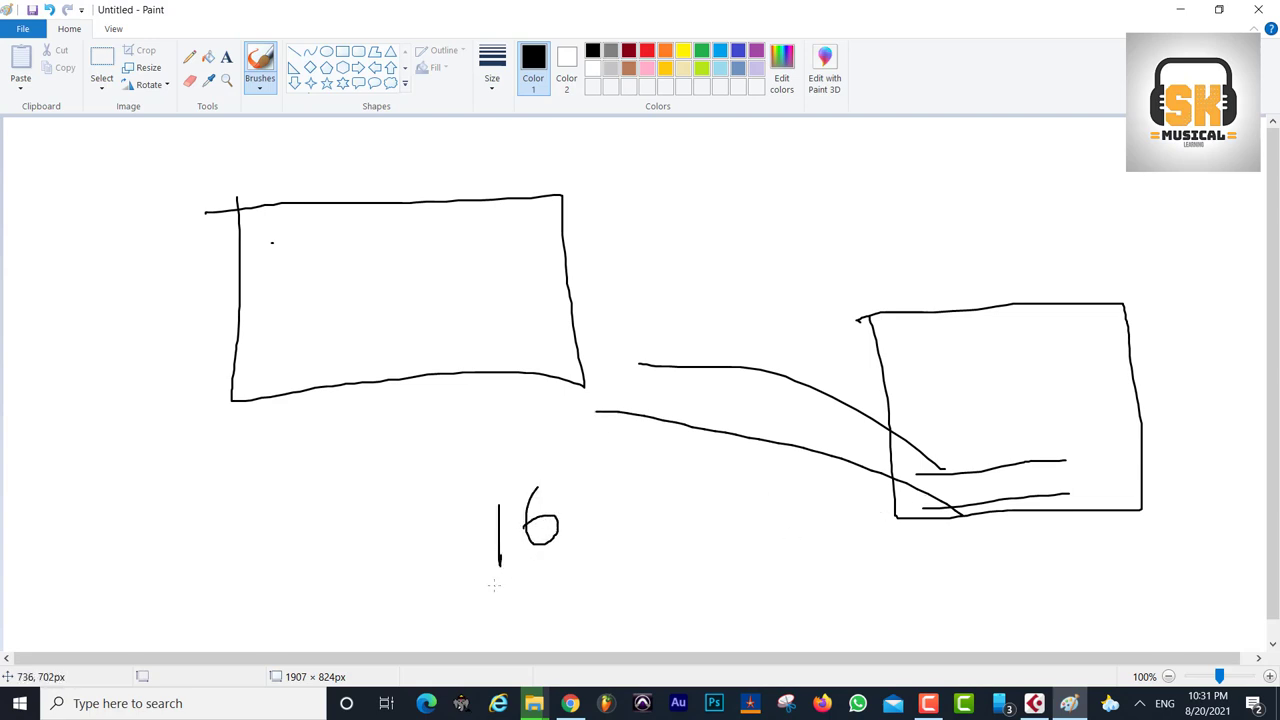
drag(493, 586, 584, 535)
mouse_move(678, 477)
mouse_down()
mouse_move(724, 490)
mouse_move(714, 516)
mouse_up()
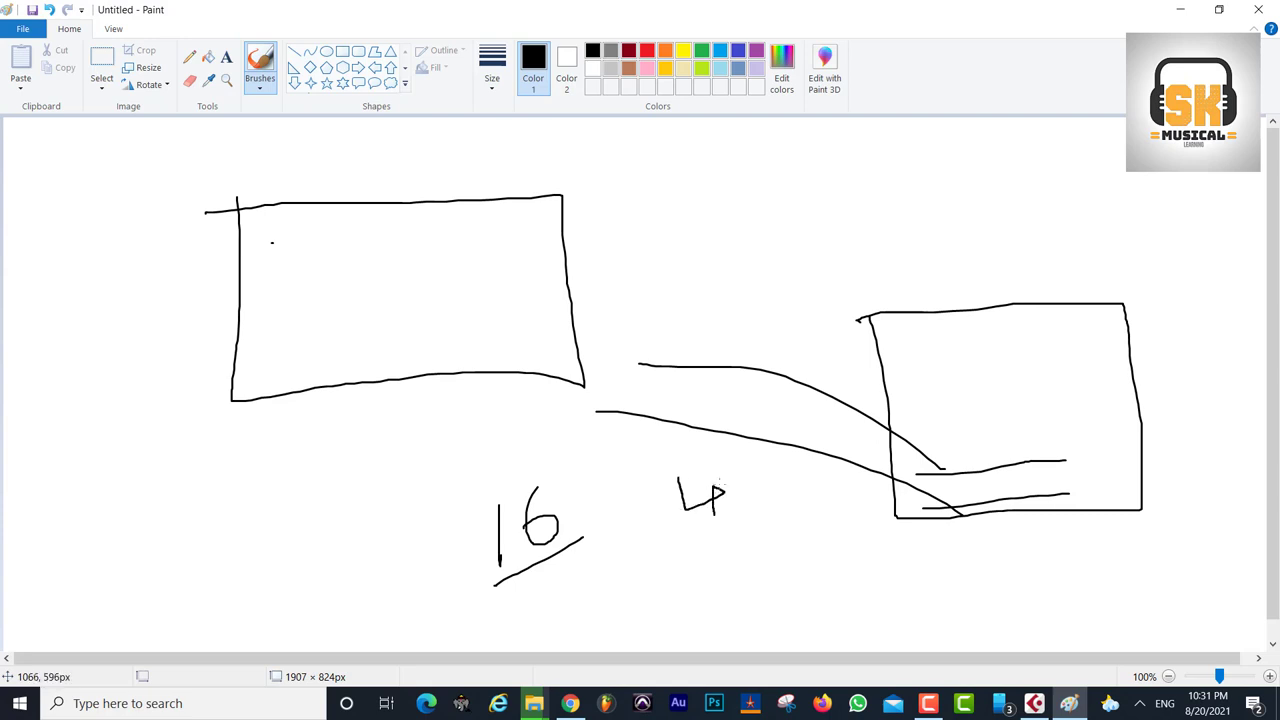
mouse_move(714, 462)
mouse_down()
mouse_move(684, 466)
mouse_move(730, 524)
mouse_move(692, 460)
mouse_up()
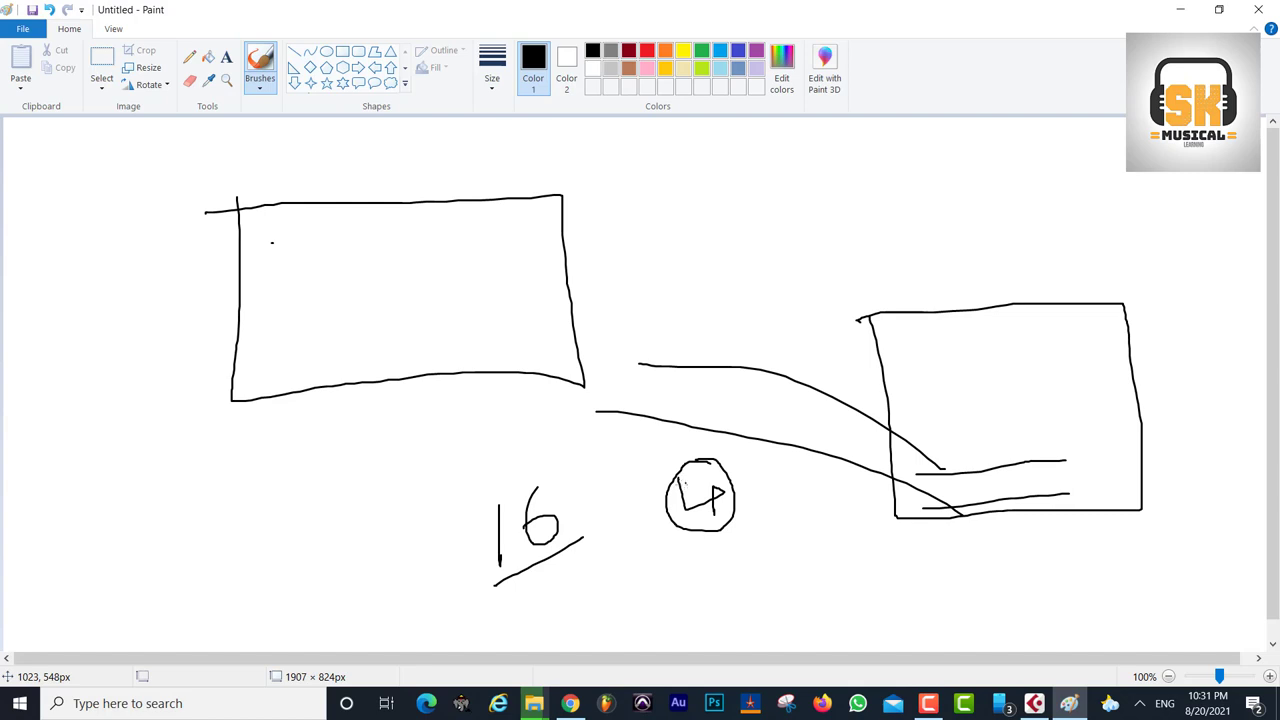
mouse_move(342, 432)
mouse_down()
mouse_move(350, 460)
mouse_move(388, 434)
mouse_up()
drag(357, 479, 398, 449)
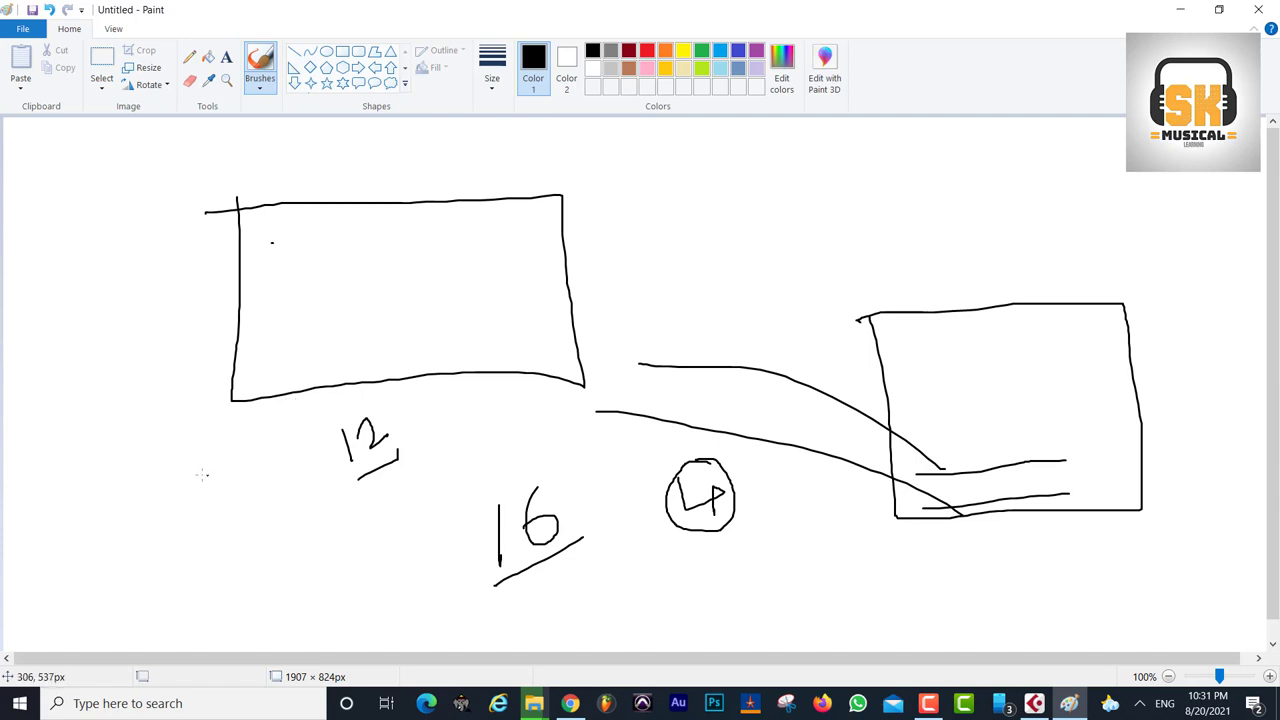
Add 4, 10, an arrowed circled 8, a small rectangle, an inner rectangle, and circle 16
drag(145, 440, 168, 492)
mouse_move(241, 515)
mouse_down()
mouse_move(252, 558)
mouse_move(288, 522)
mouse_move(272, 511)
mouse_move(272, 525)
mouse_move(294, 516)
mouse_move(372, 542)
mouse_move(366, 558)
mouse_move(364, 522)
mouse_move(334, 570)
mouse_move(390, 525)
mouse_move(363, 504)
mouse_up()
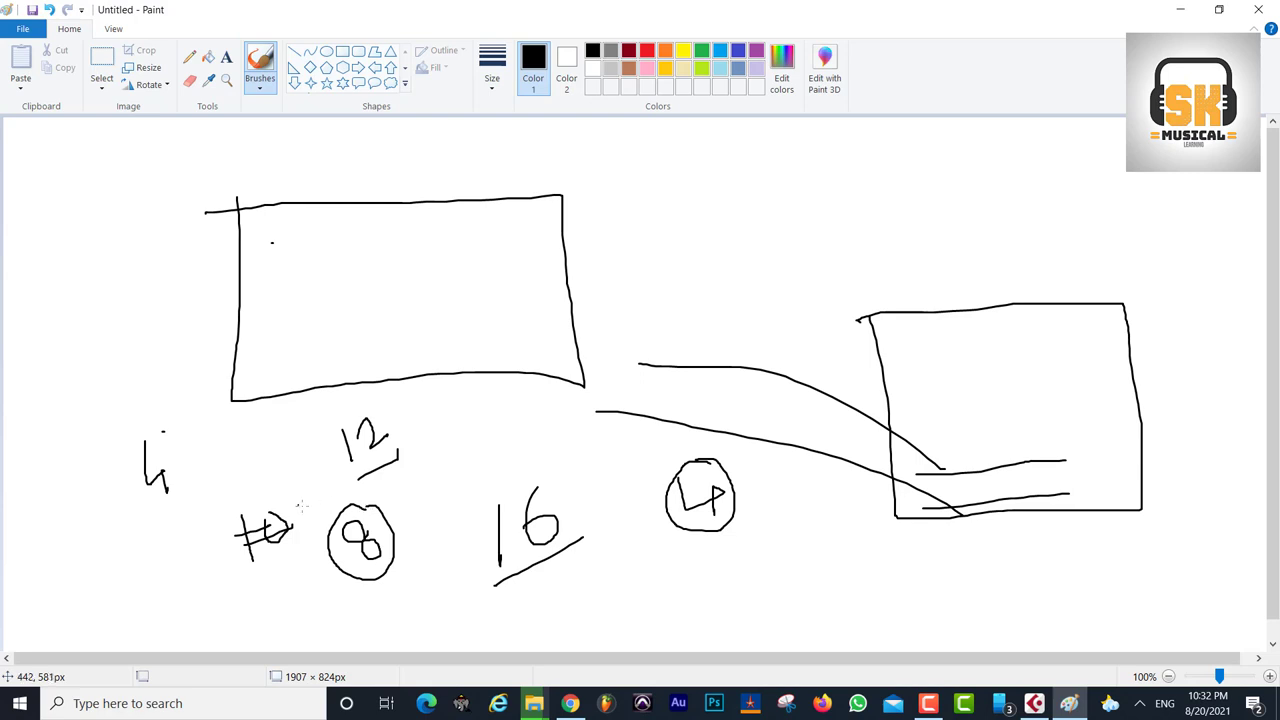
mouse_move(388, 522)
mouse_down()
mouse_move(474, 457)
mouse_move(459, 510)
mouse_up()
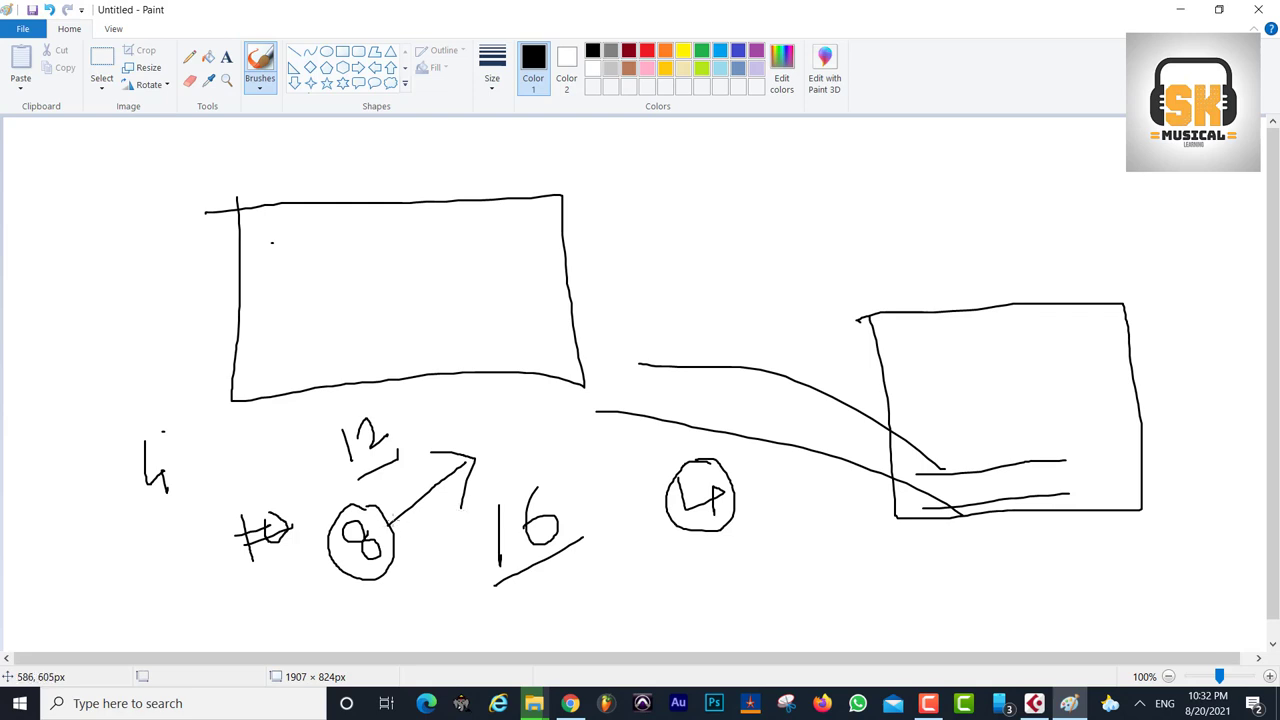
drag(393, 521, 468, 466)
mouse_move(379, 495)
mouse_down()
mouse_move(332, 500)
mouse_move(318, 555)
mouse_move(408, 574)
mouse_move(377, 485)
mouse_move(320, 500)
mouse_move(312, 555)
mouse_move(350, 585)
mouse_up()
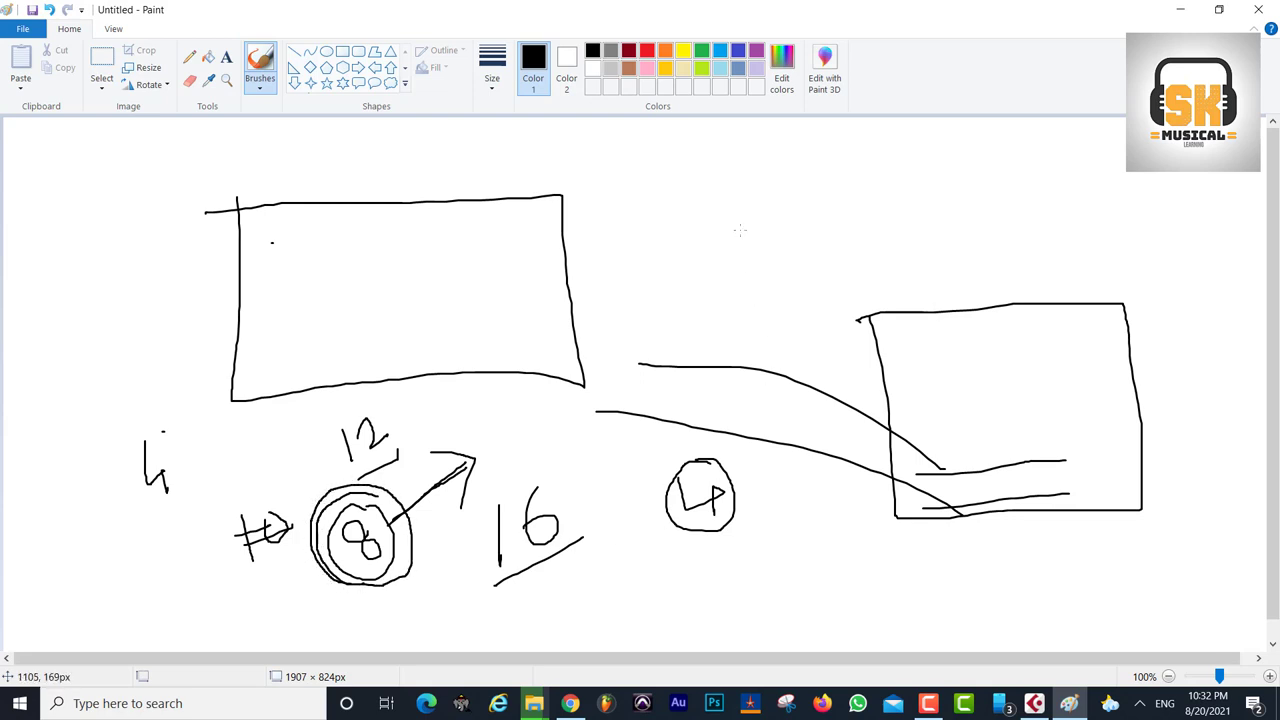
mouse_move(740, 230)
mouse_down()
mouse_move(822, 282)
mouse_move(926, 214)
mouse_move(716, 244)
mouse_move(480, 254)
mouse_move(502, 272)
mouse_up()
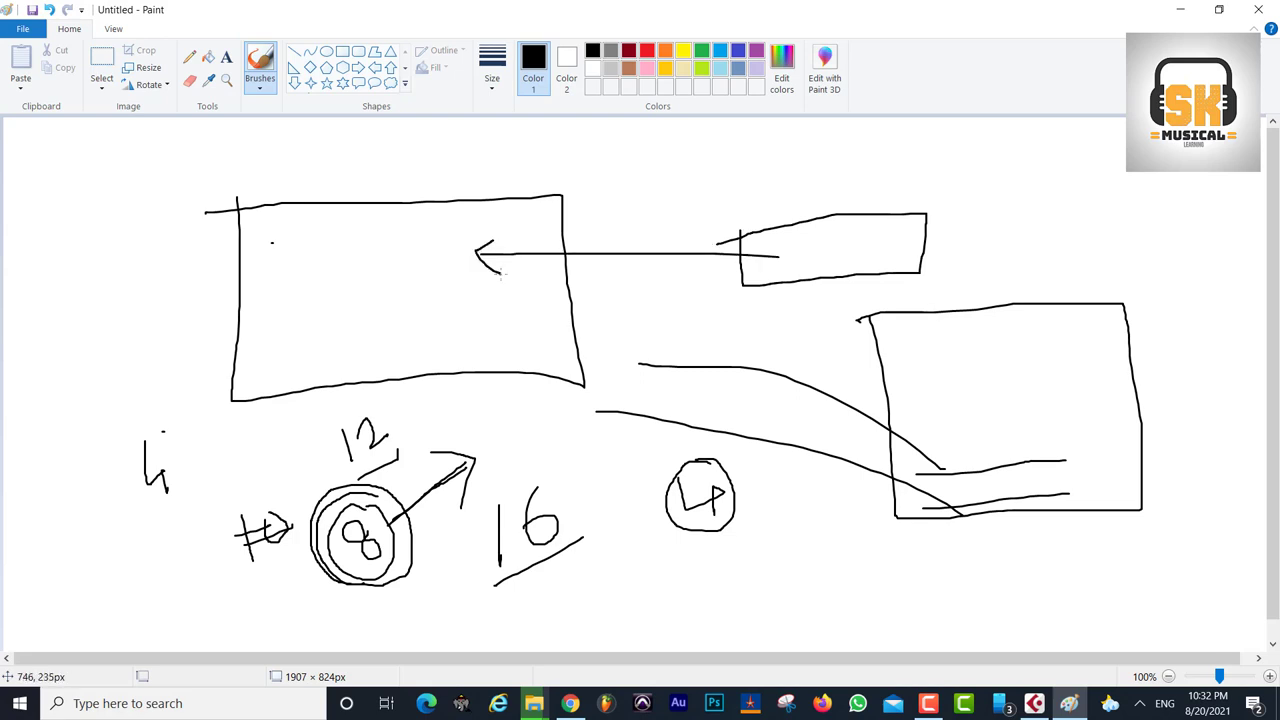
mouse_move(246, 230)
mouse_down()
mouse_move(506, 219)
mouse_move(392, 341)
mouse_move(273, 232)
mouse_up()
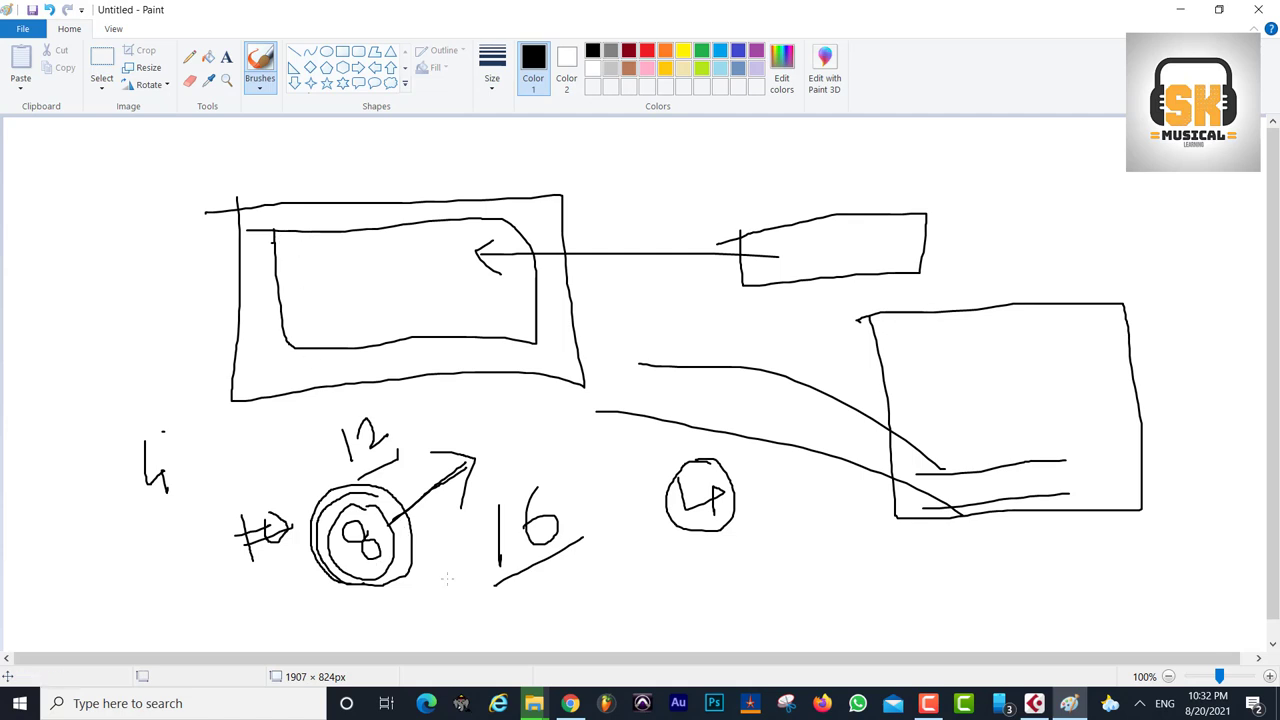
mouse_move(548, 455)
mouse_down()
mouse_move(465, 490)
mouse_move(562, 568)
mouse_move(513, 451)
mouse_up()
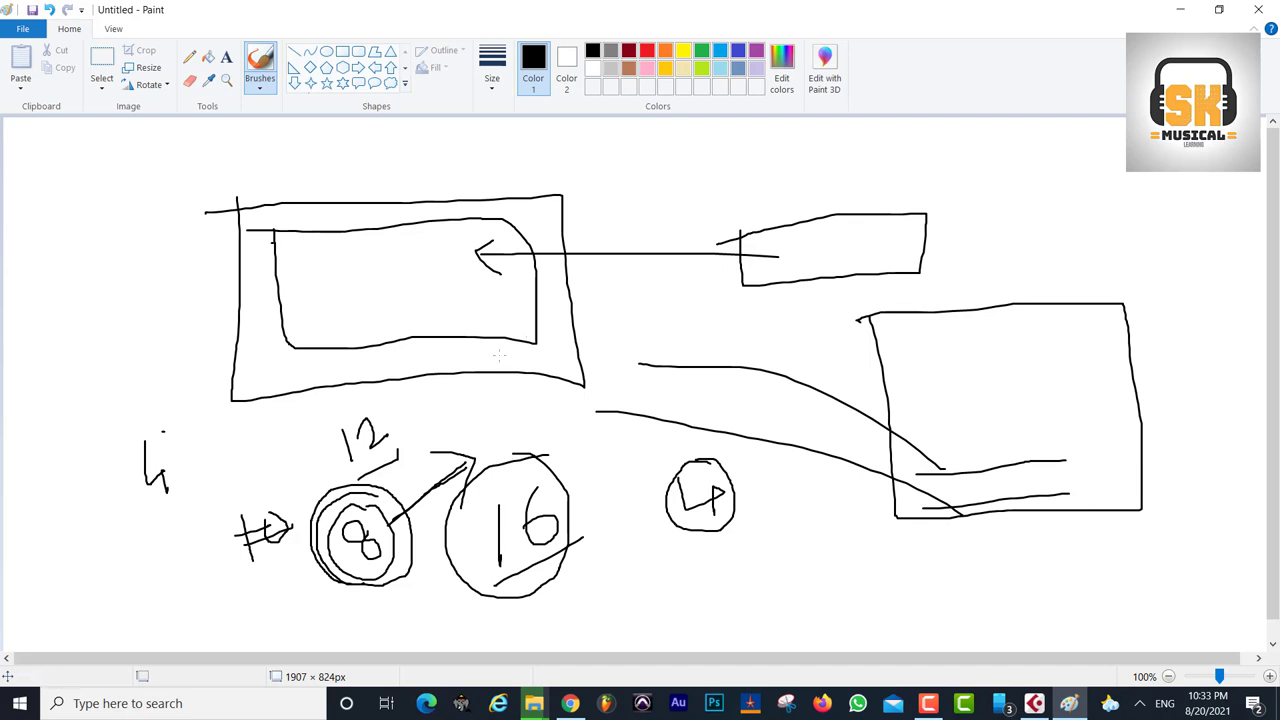
Add a circled 11, a circled 4 card with DDR4 label and tabs, and a curve from 8
mouse_move(40, 190)
mouse_down()
mouse_move(51, 224)
mouse_move(68, 224)
mouse_up()
drag(70, 164, 58, 162)
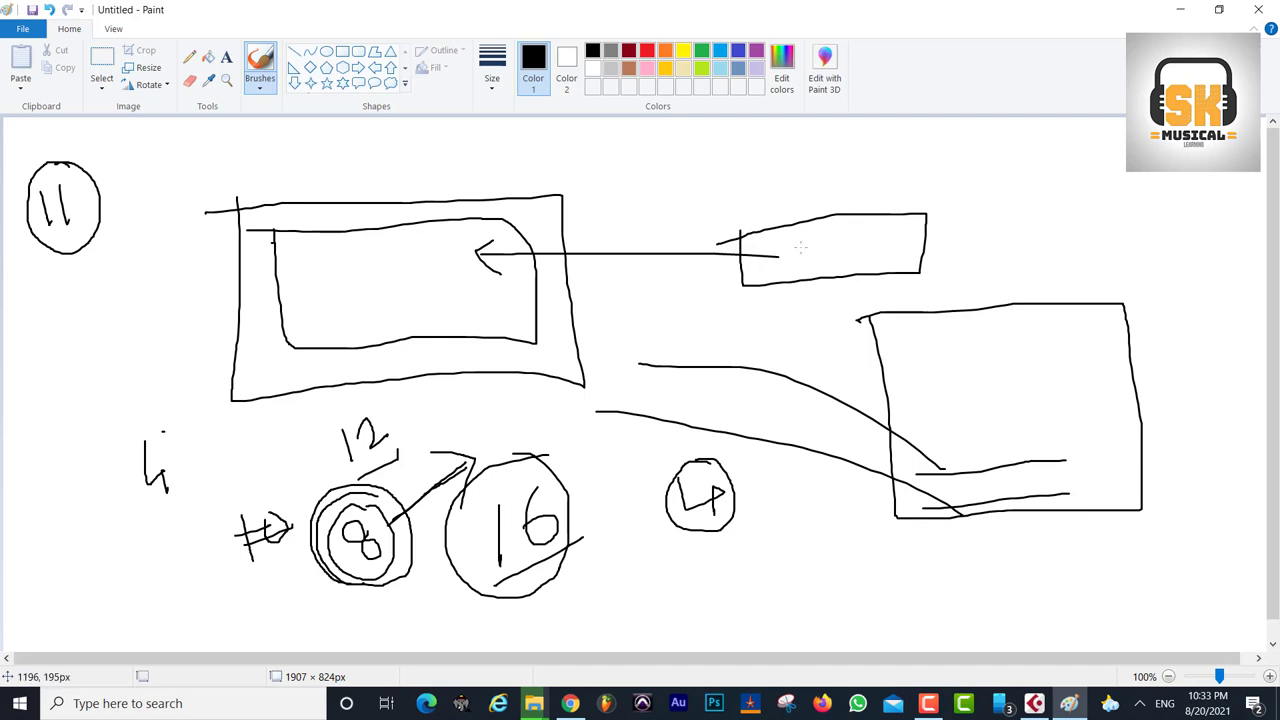
mouse_move(815, 232)
mouse_down()
mouse_move(817, 258)
mouse_move(834, 264)
mouse_move(852, 236)
mouse_move(806, 248)
mouse_move(830, 264)
mouse_up()
mouse_move(975, 224)
mouse_down()
mouse_move(977, 246)
mouse_move(995, 215)
mouse_move(979, 243)
mouse_move(1022, 240)
mouse_up()
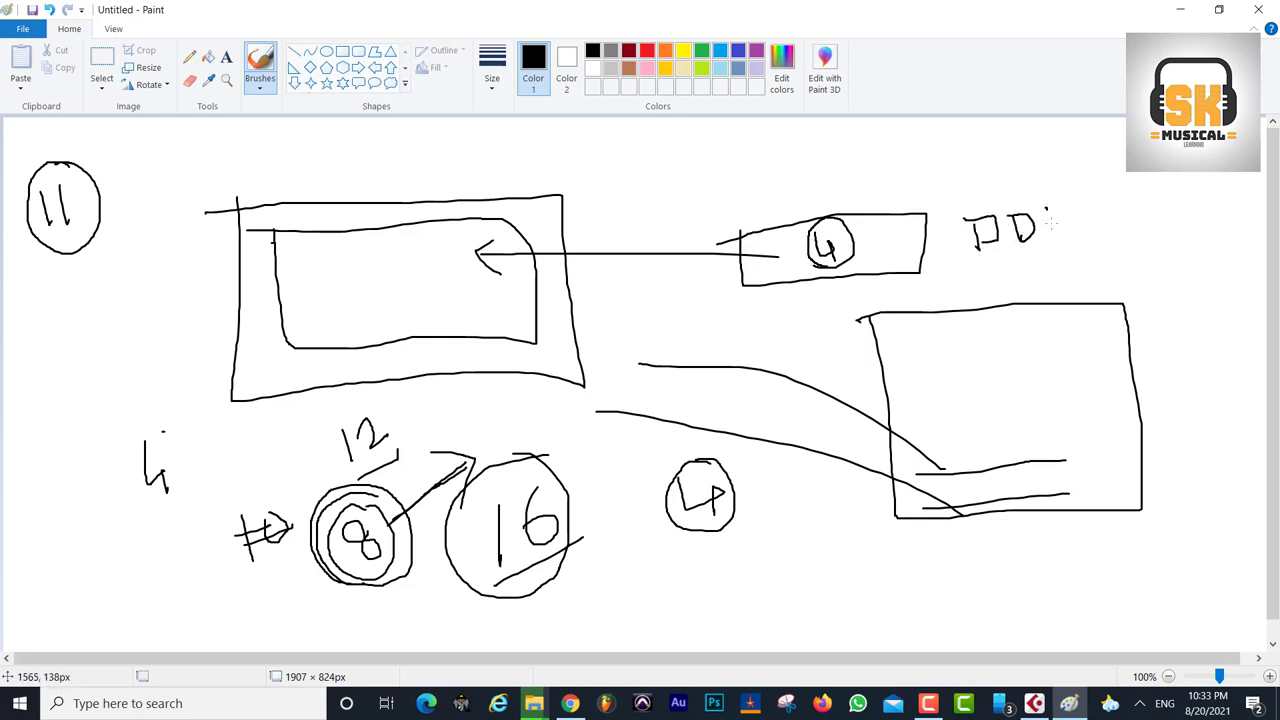
mouse_move(1046, 194)
mouse_down()
mouse_move(1047, 224)
mouse_move(1070, 208)
mouse_move(1108, 208)
mouse_move(1106, 222)
mouse_up()
mouse_move(786, 279)
mouse_down()
mouse_move(804, 306)
mouse_move(826, 278)
mouse_move(898, 294)
mouse_move(903, 268)
mouse_up()
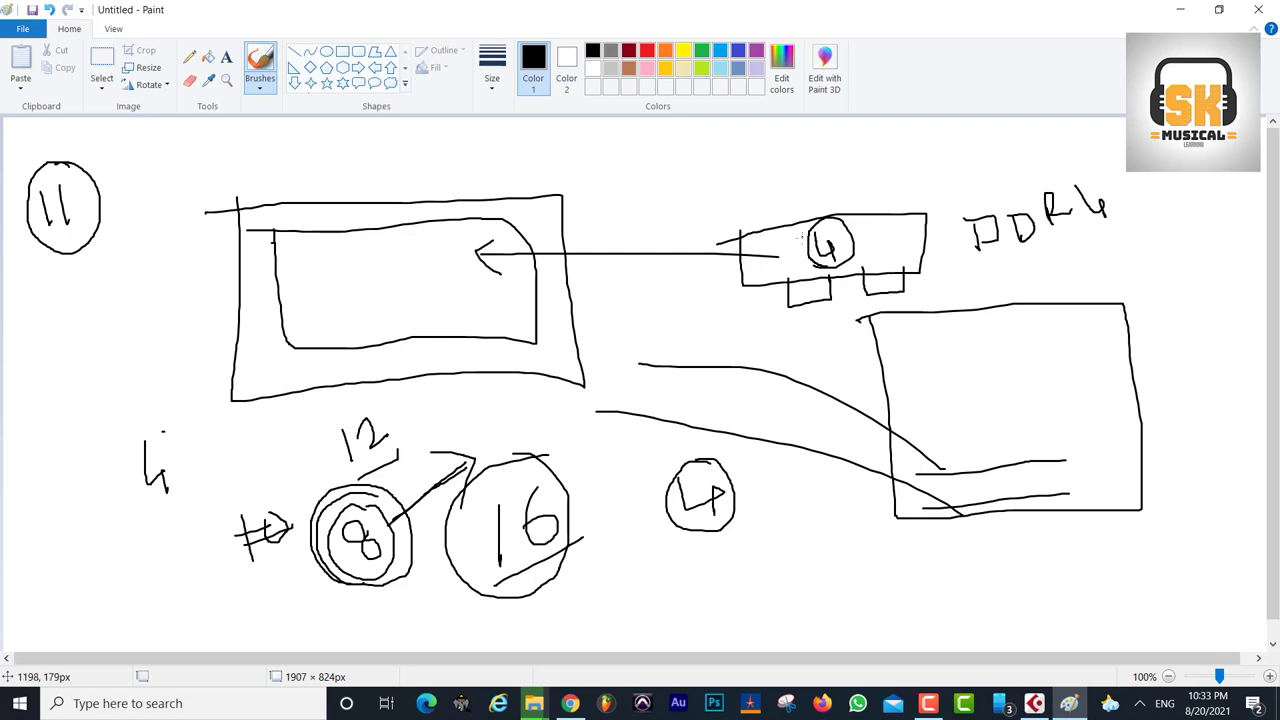
mouse_move(787, 172)
mouse_down()
mouse_move(772, 168)
mouse_move(796, 188)
mouse_move(782, 169)
mouse_move(762, 196)
mouse_move(780, 151)
mouse_up()
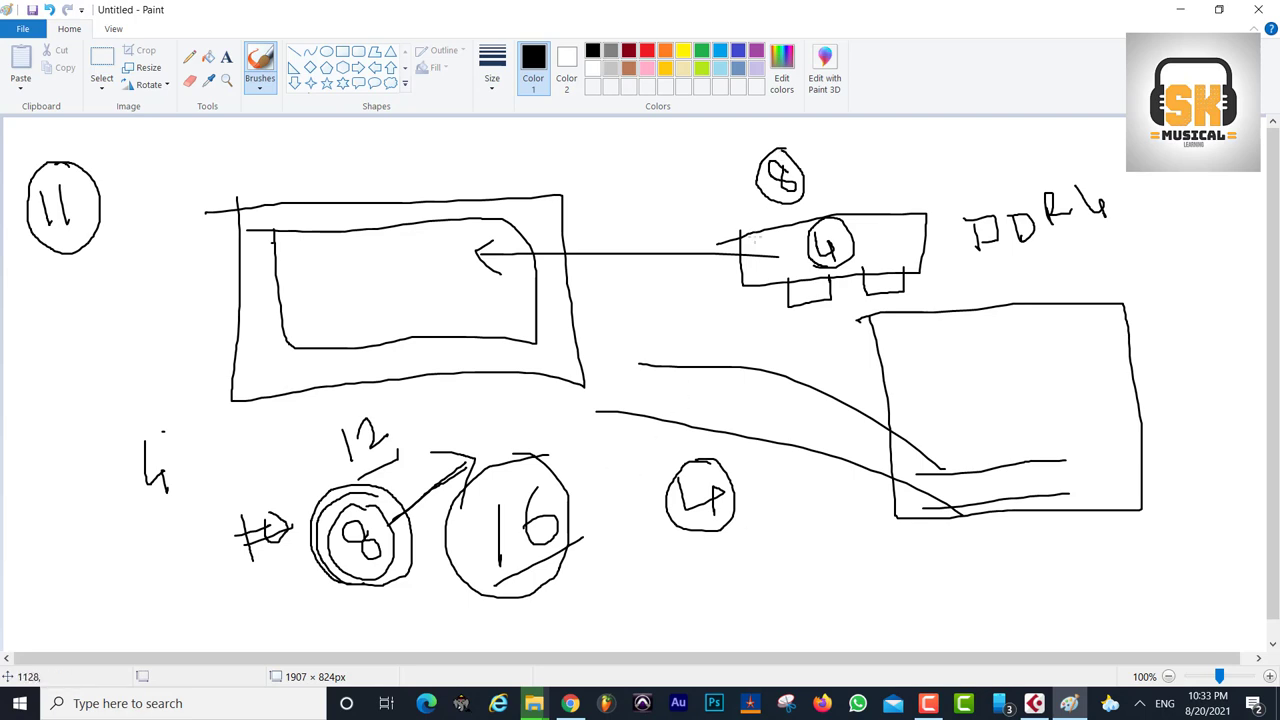
mouse_move(757, 196)
mouse_down()
mouse_move(727, 305)
mouse_move(782, 521)
mouse_move(806, 529)
mouse_move(819, 494)
mouse_up()
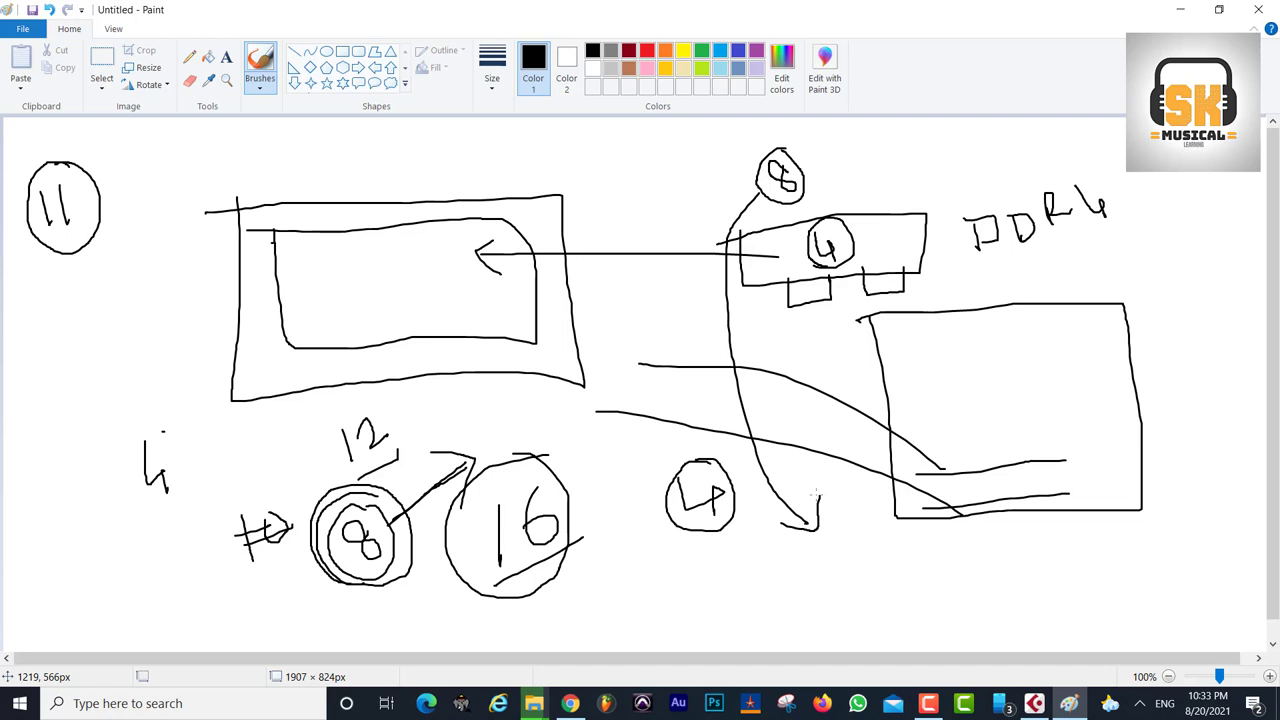
Clear the canvas and redraw a first box with a cable leaving it
key(ctrl+a)
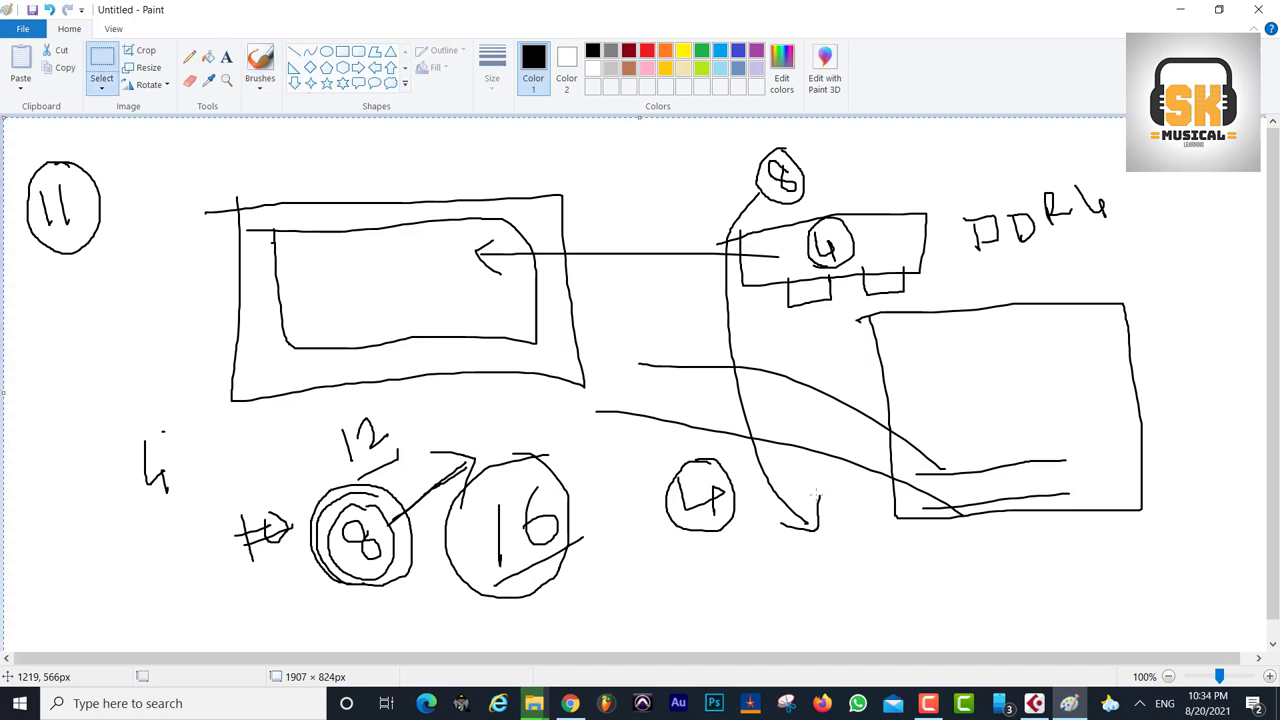
key(Delete)
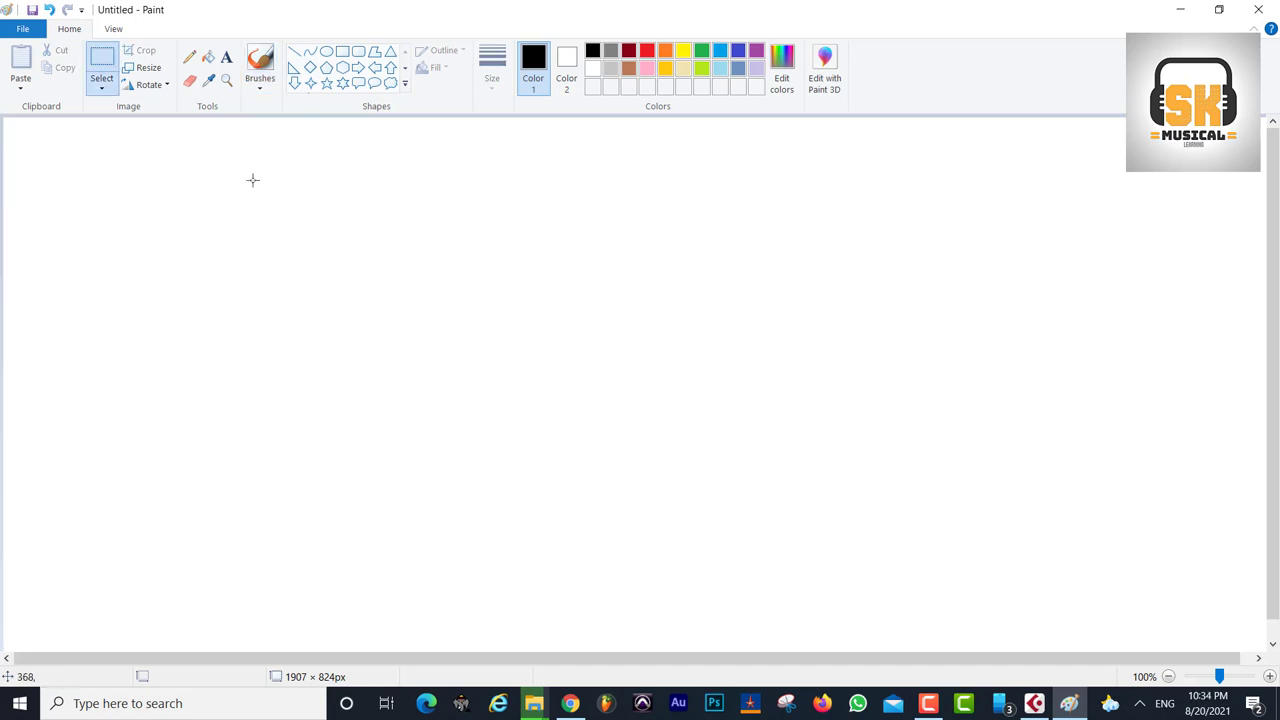
click(260, 62)
mouse_move(237, 282)
mouse_down()
mouse_move(326, 383)
mouse_move(222, 275)
mouse_up()
drag(372, 383, 511, 449)
Add a second box with slot, cable it to a rounded third box, and minimize Paint
mouse_move(529, 378)
mouse_down()
mouse_move(527, 486)
mouse_move(677, 500)
mouse_move(594, 366)
mouse_move(526, 370)
mouse_up()
mouse_move(494, 457)
mouse_down()
mouse_move(551, 434)
mouse_move(668, 453)
mouse_move(527, 421)
mouse_up()
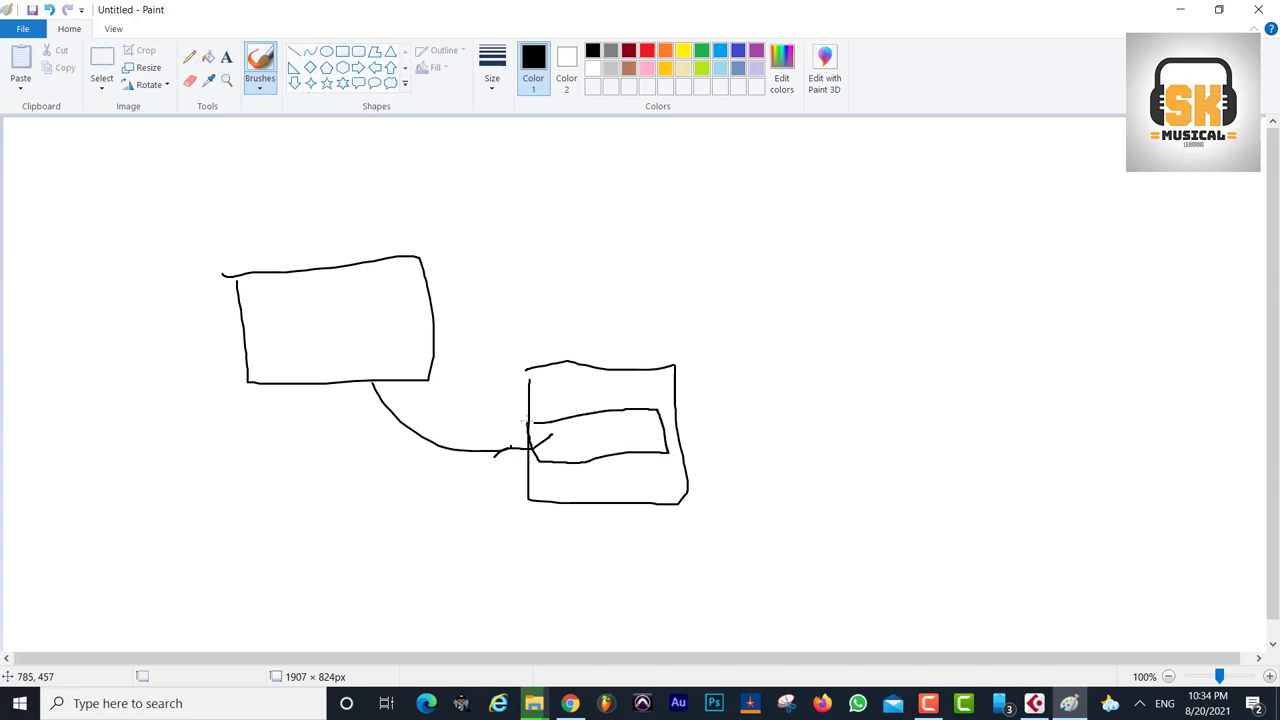
drag(658, 432, 819, 295)
drag(955, 293, 786, 248)
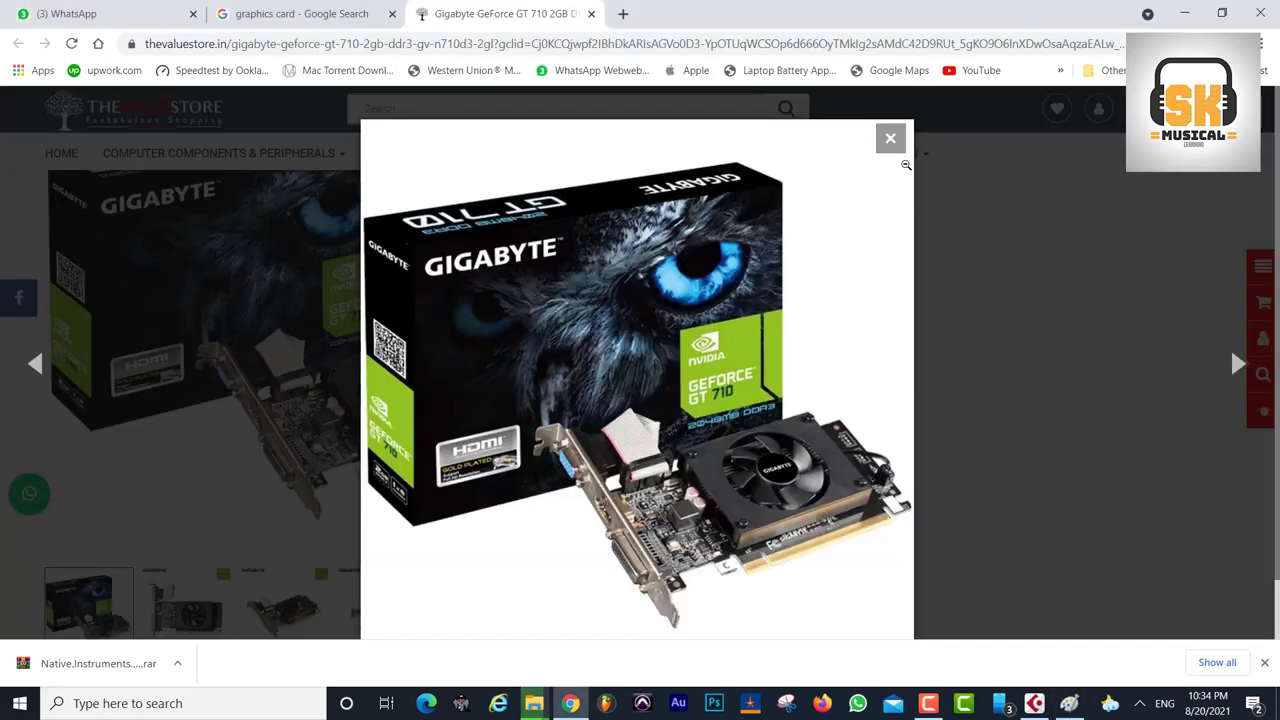
click(1180, 9)
Return to Cubase and add an audio track, Audio 01, to the project
click(1184, 13)
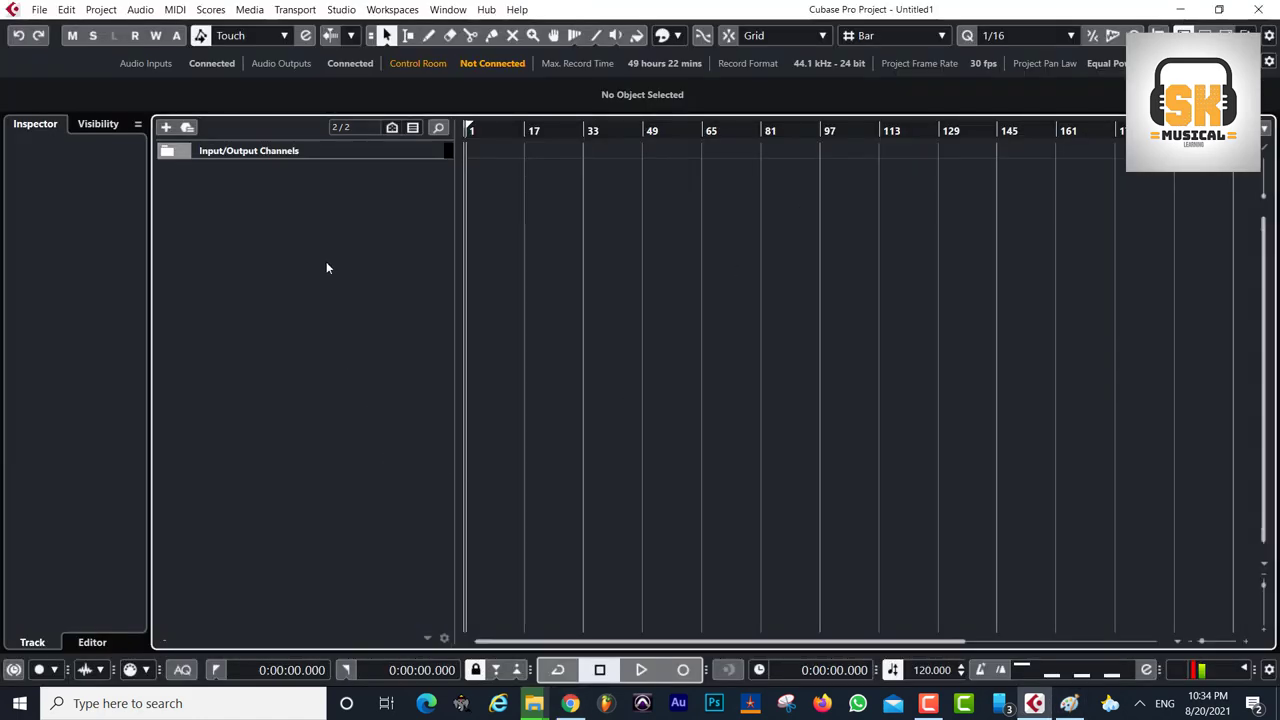
right_click(297, 208)
click(335, 216)
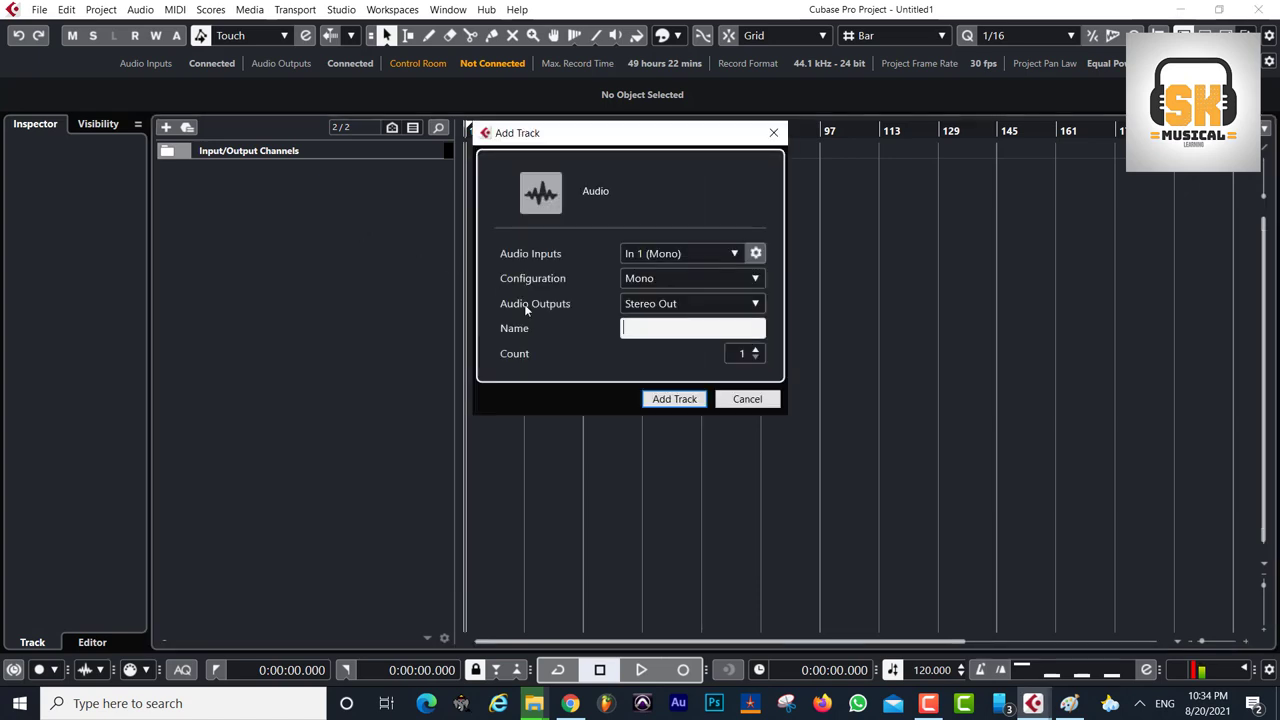
click(674, 398)
Open the Audio 01 Channel Settings window, reposition it, and close it
click(287, 185)
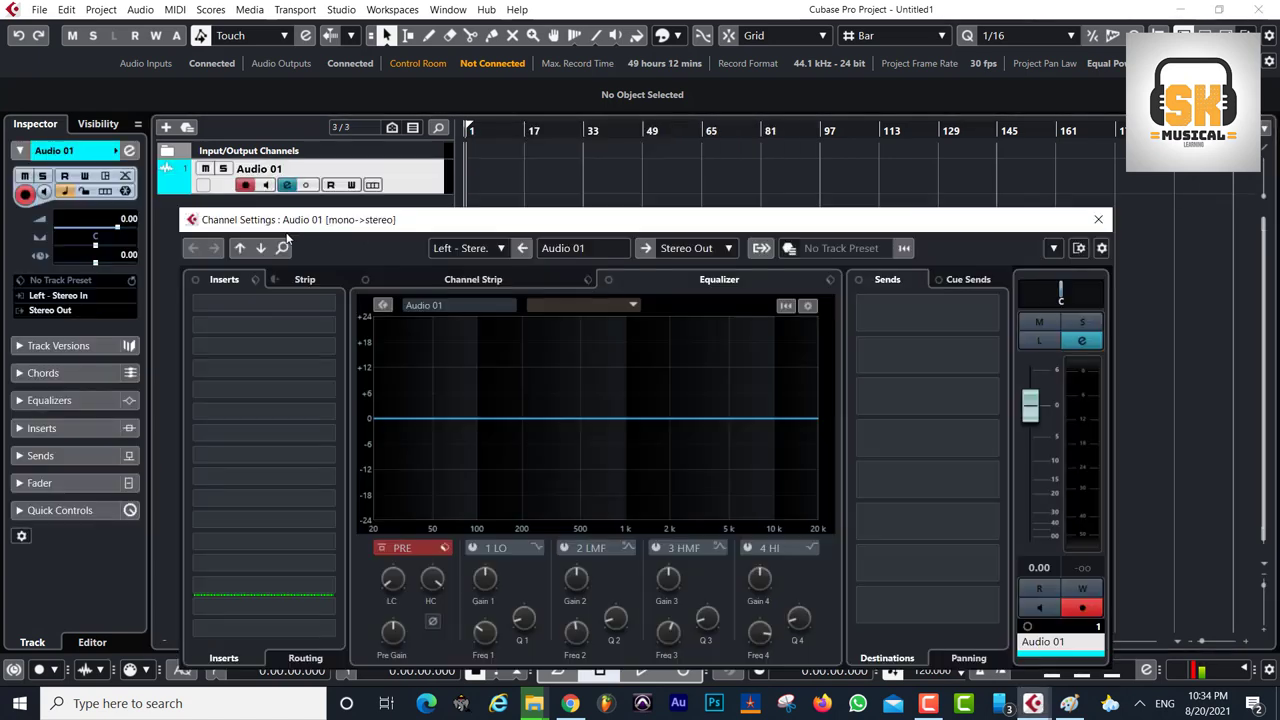
drag(364, 226, 361, 149)
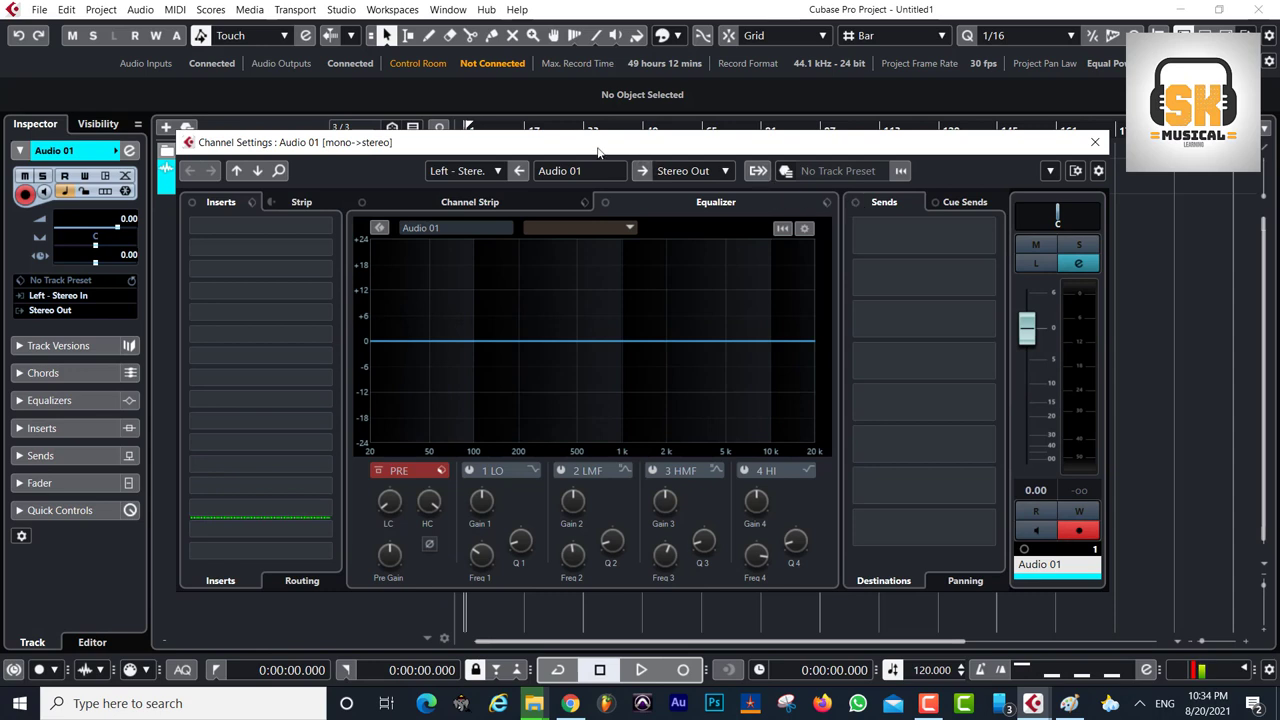
mouse_move(638, 152)
mouse_down()
mouse_move(1279, 135)
mouse_move(646, 138)
mouse_up()
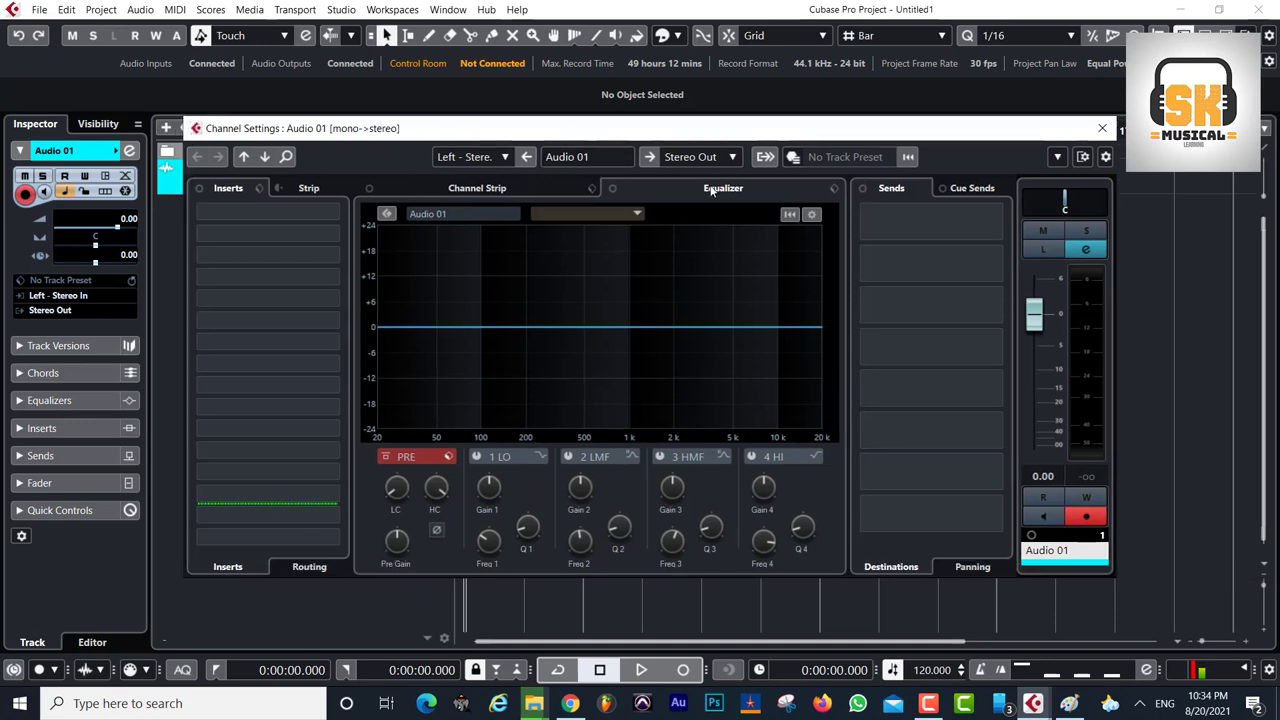
right_click(957, 156)
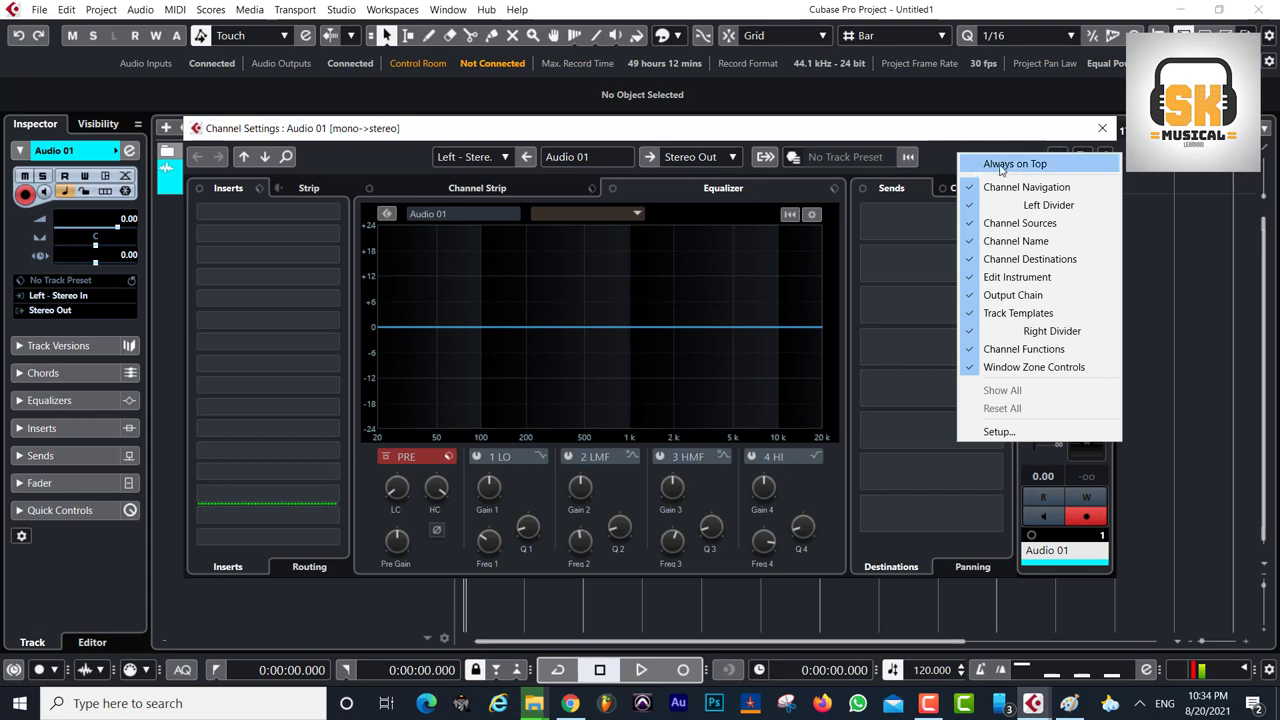
click(398, 166)
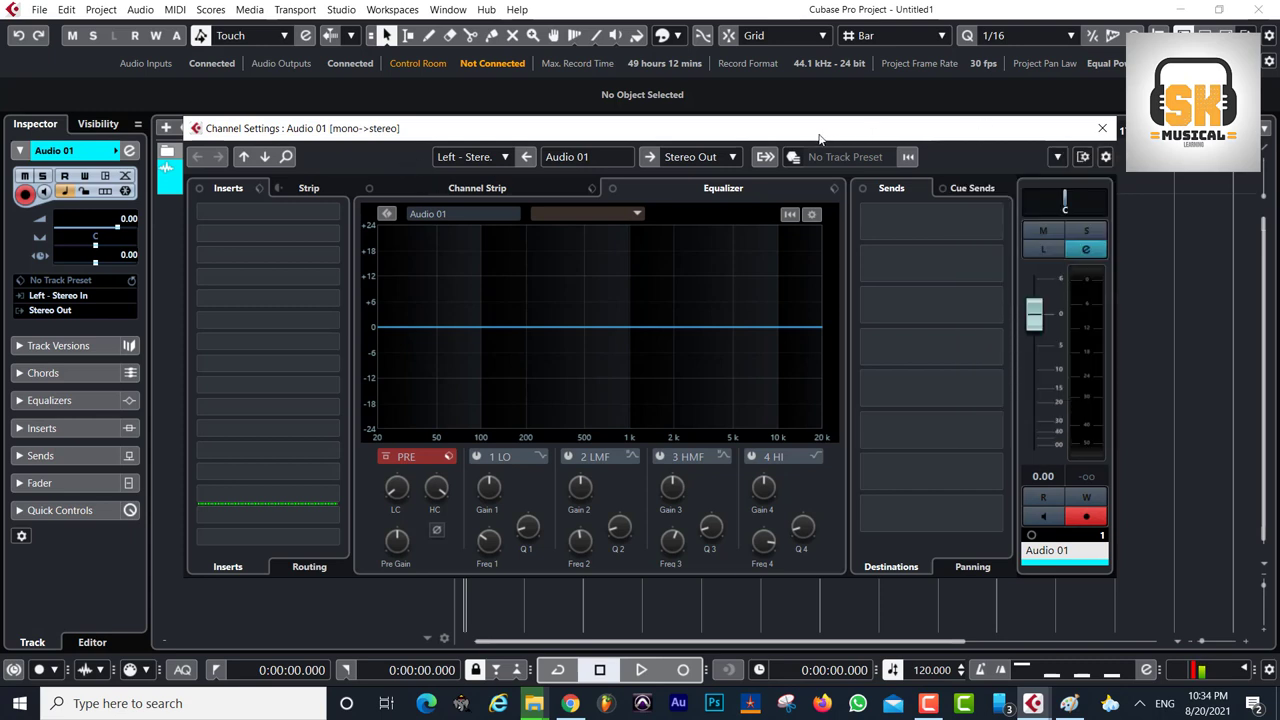
drag(820, 128, 1258, 122)
key(e)
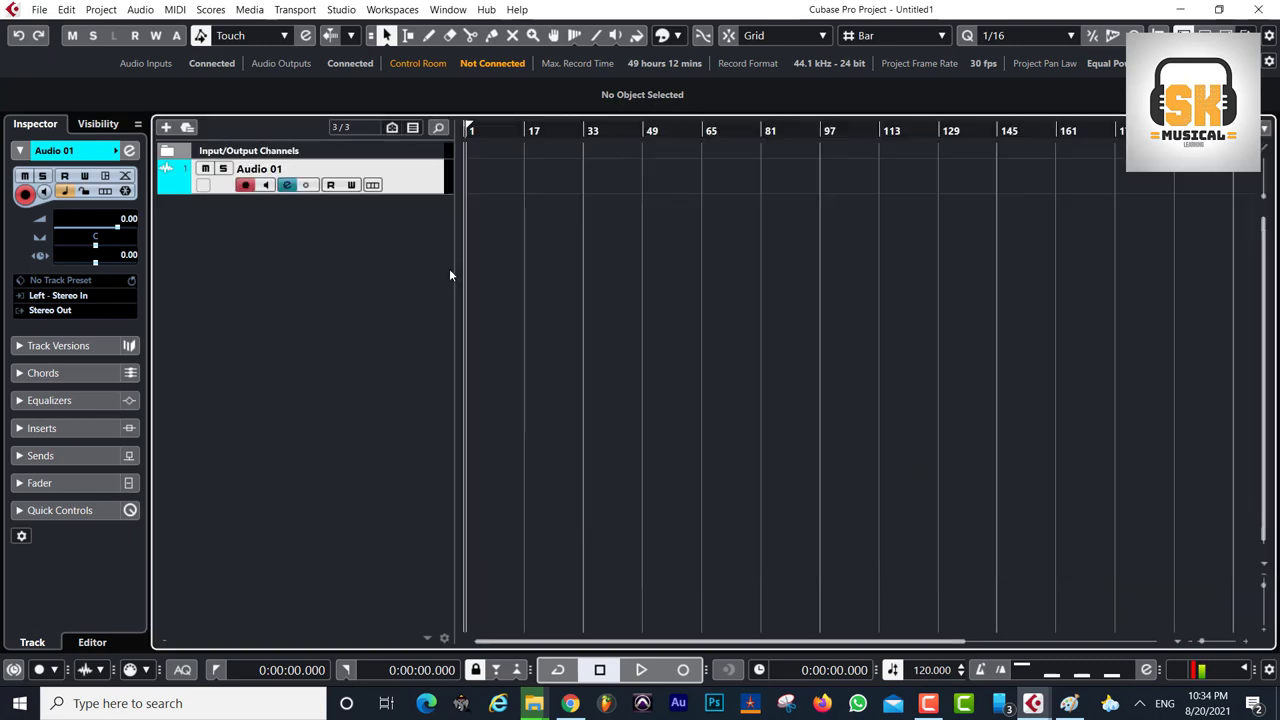
Reopen and move Audio 01 Channel Settings, cancel Add Track, close it, and open the Studio menu
click(287, 185)
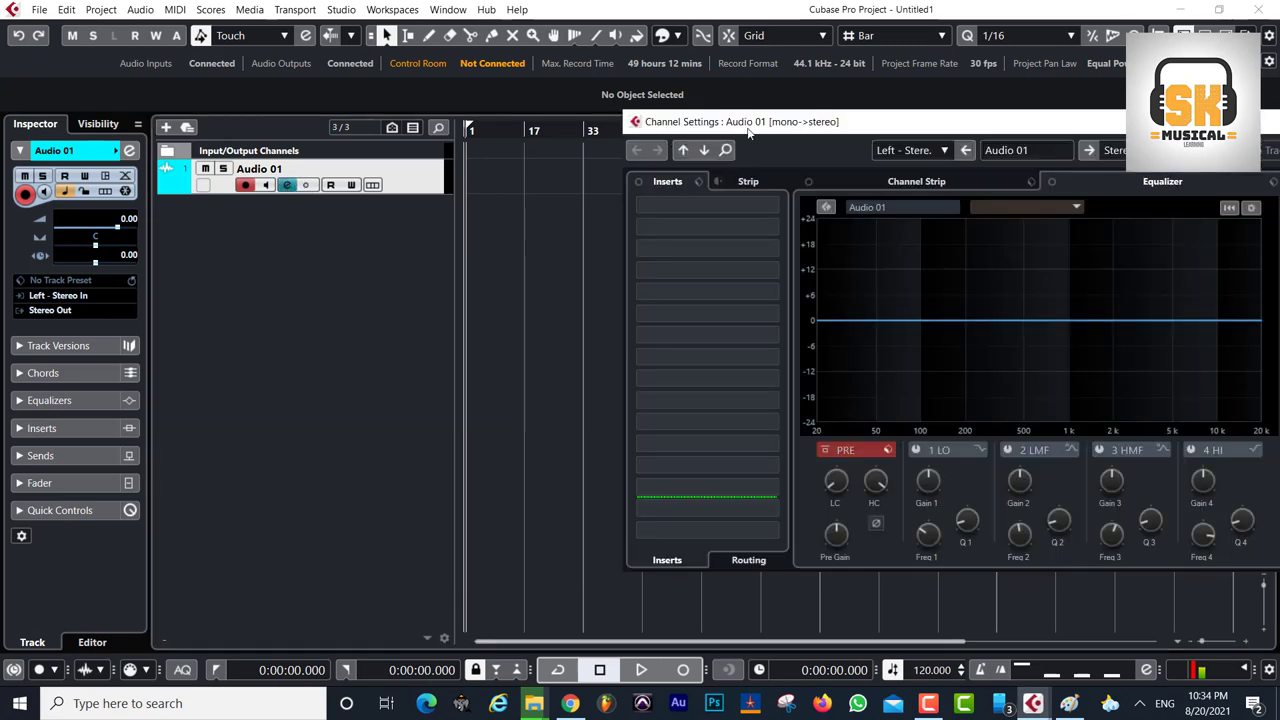
drag(748, 124, 446, 120)
right_click(1097, 149)
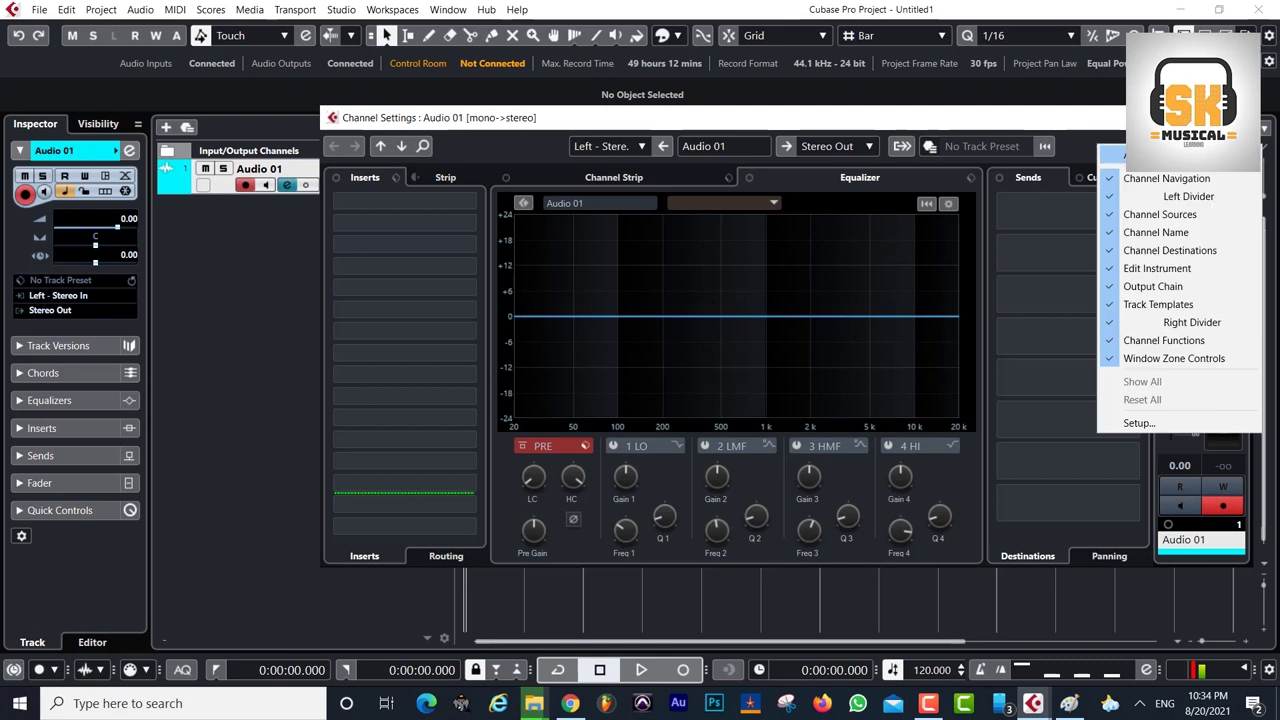
double_click(254, 293)
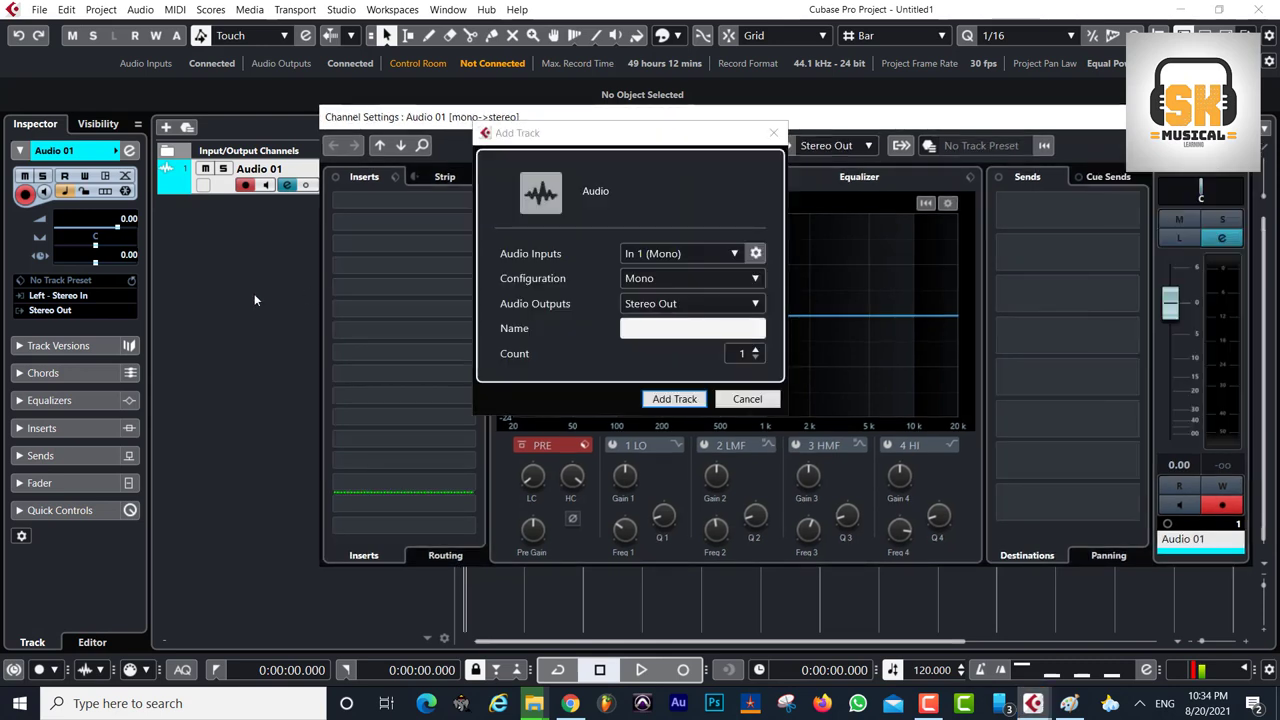
key(Escape)
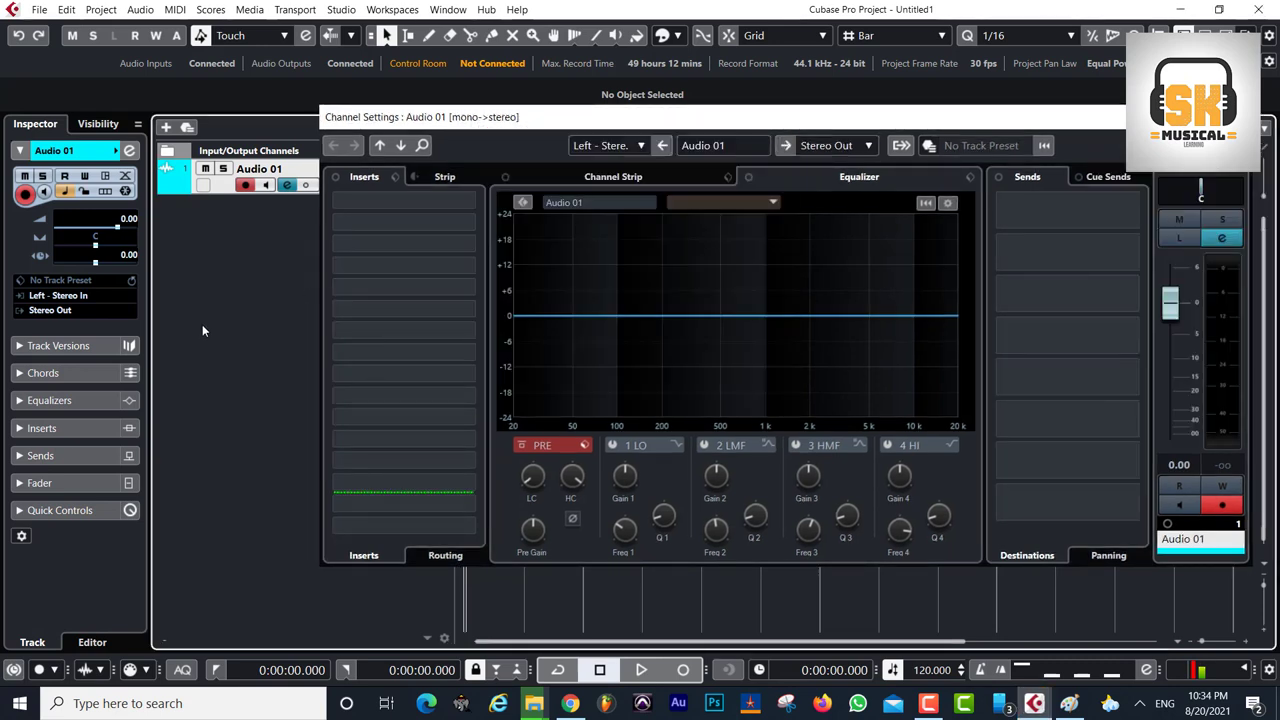
right_click(1100, 152)
key(Escape)
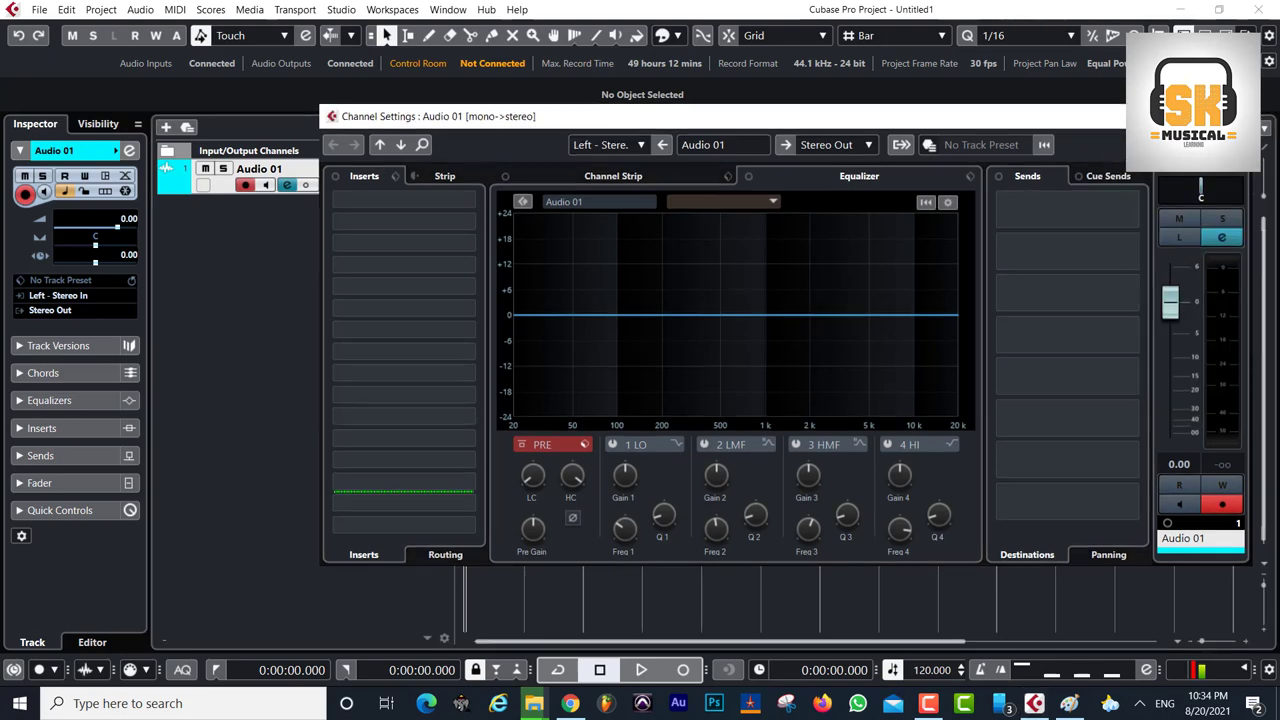
click(1240, 116)
click(400, 10)
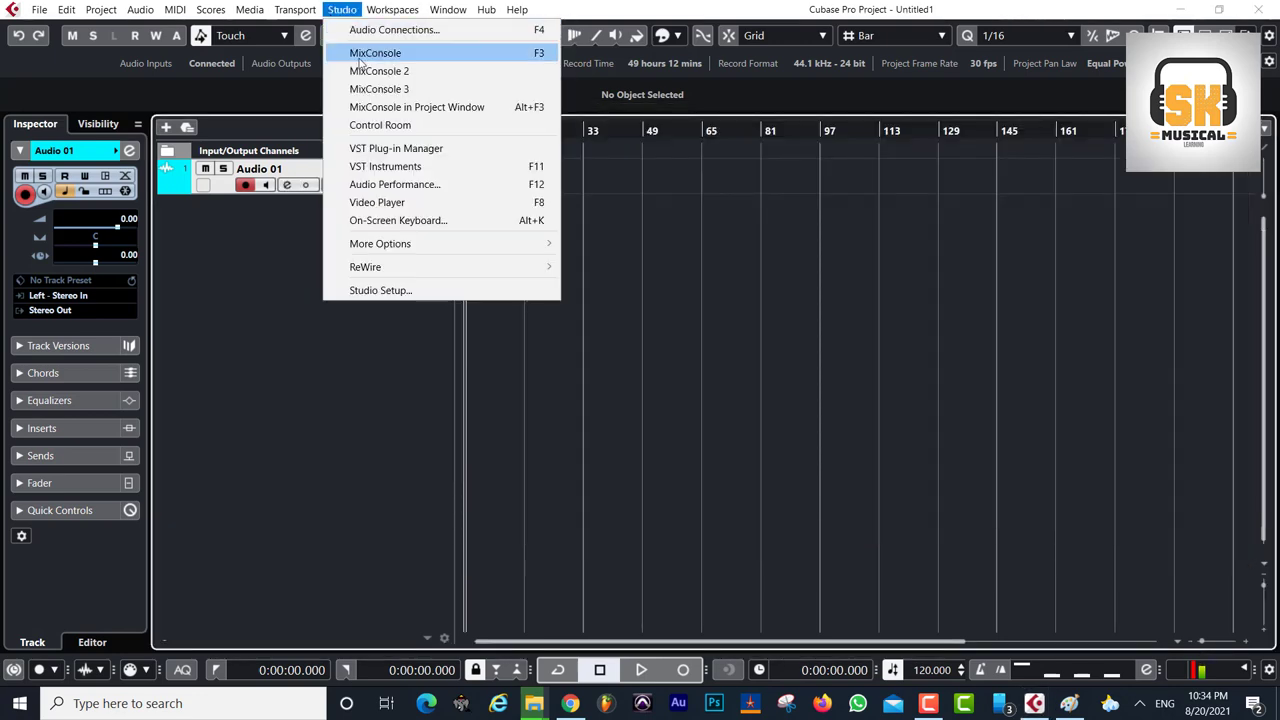
click(360, 57)
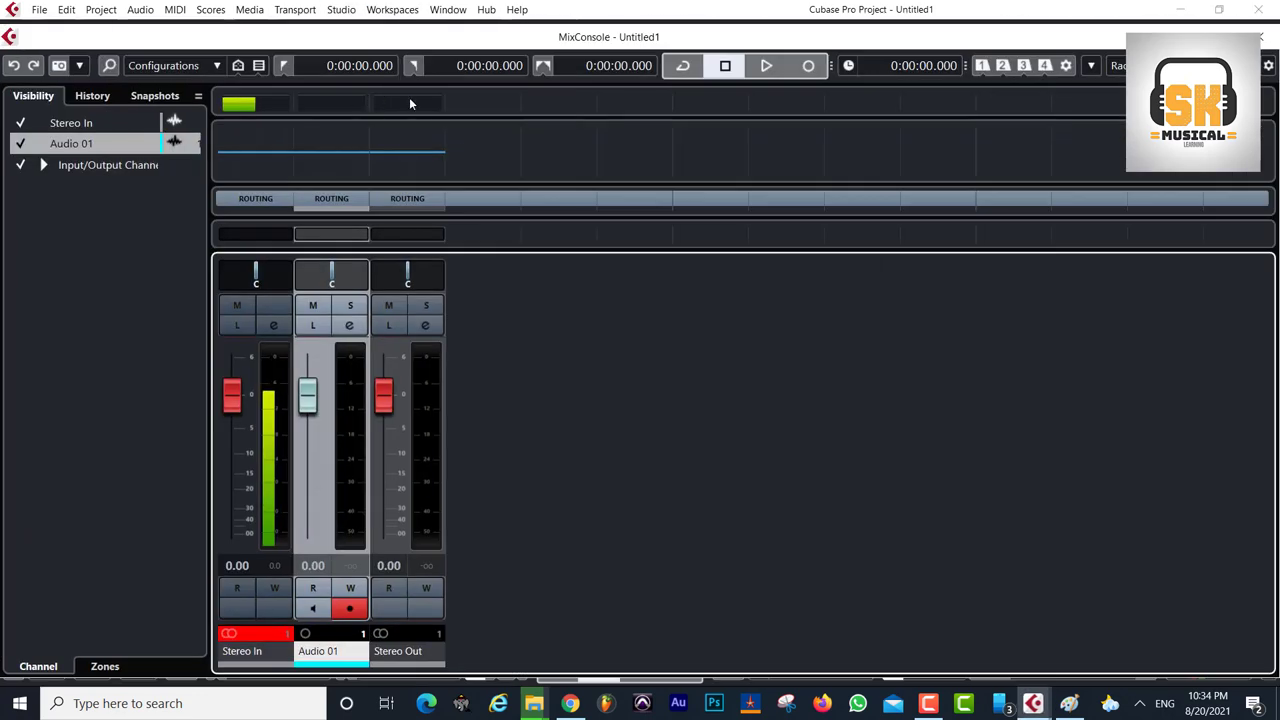
double_click(522, 44)
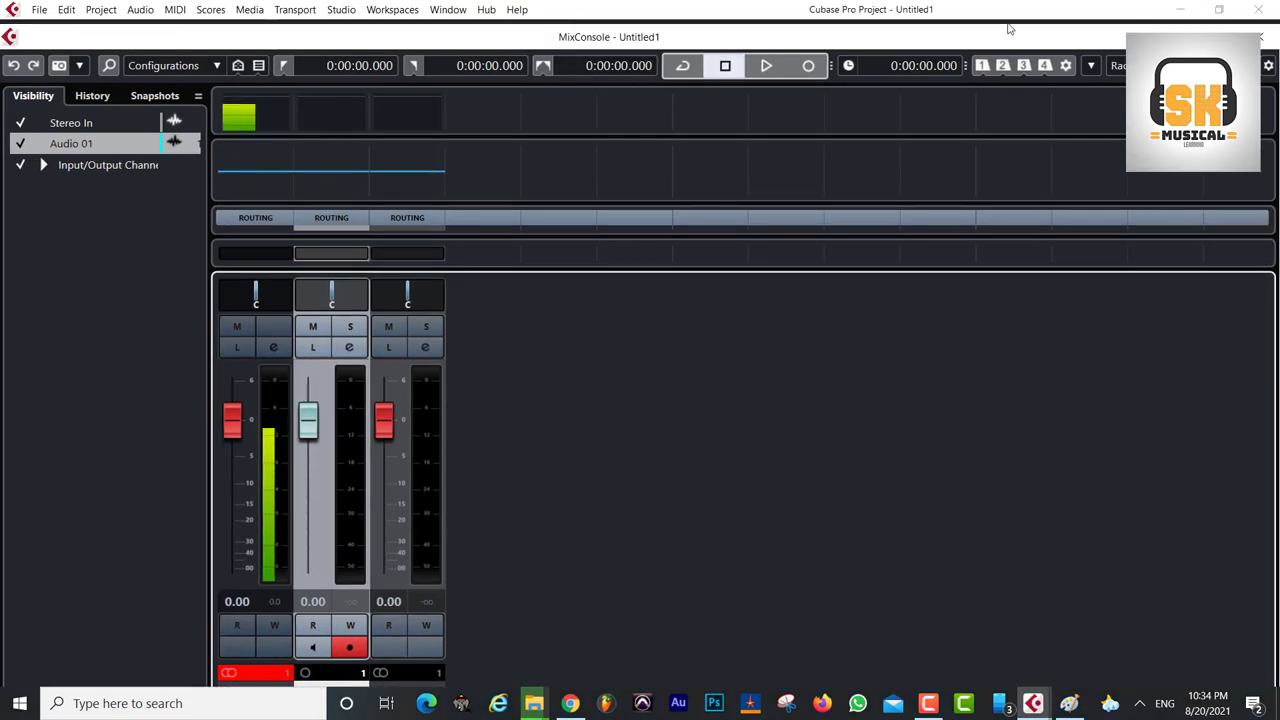
mouse_move(1008, 30)
mouse_down()
mouse_move(889, 36)
mouse_move(1275, 55)
mouse_move(866, 40)
mouse_up()
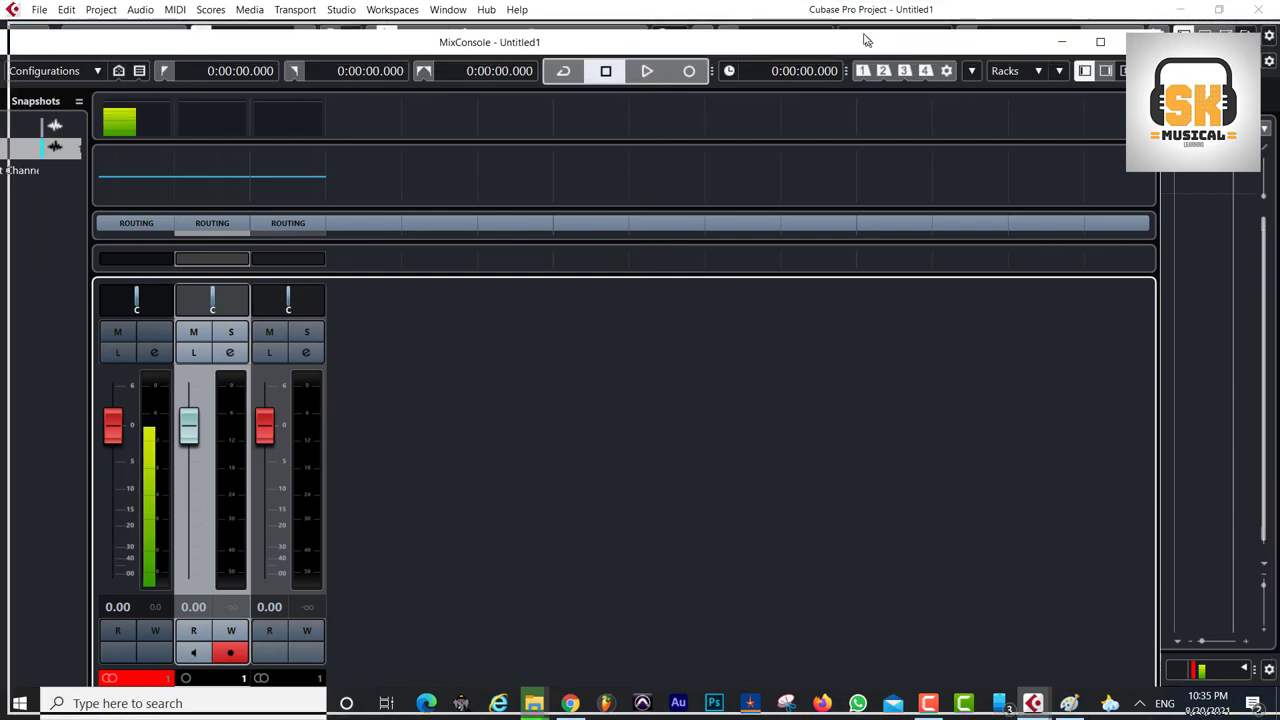
double_click(866, 40)
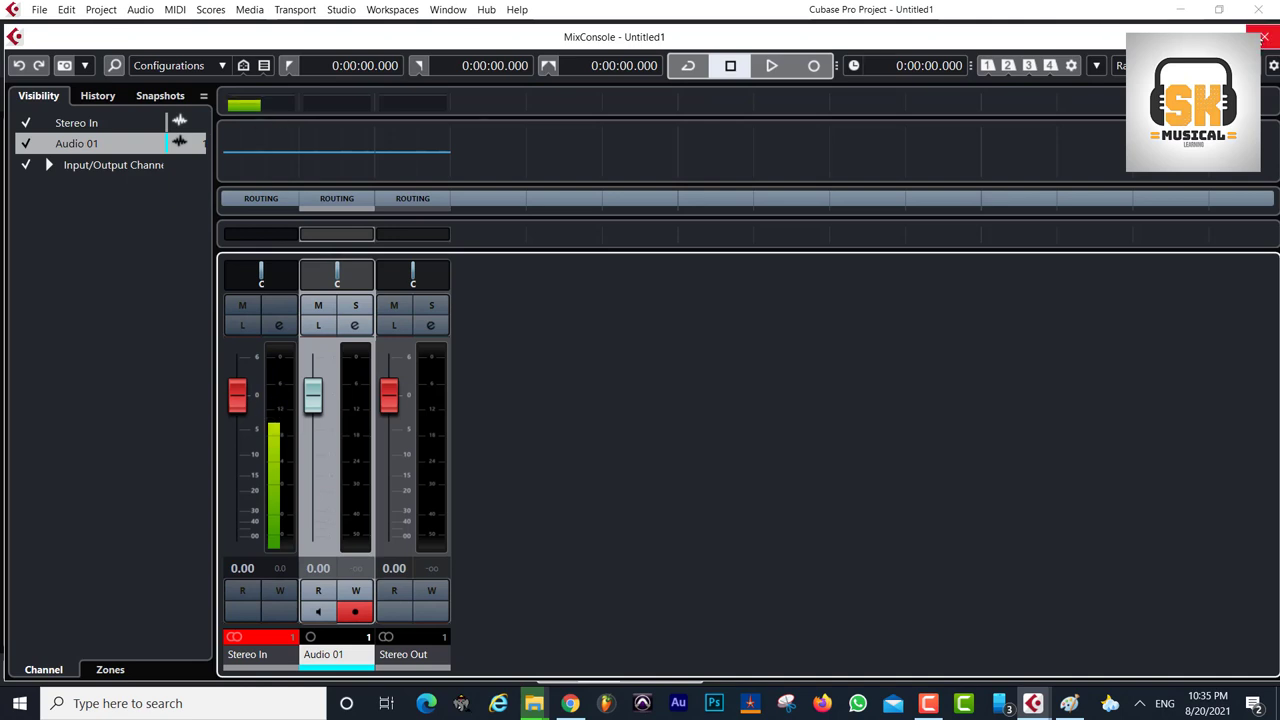
key(F3)
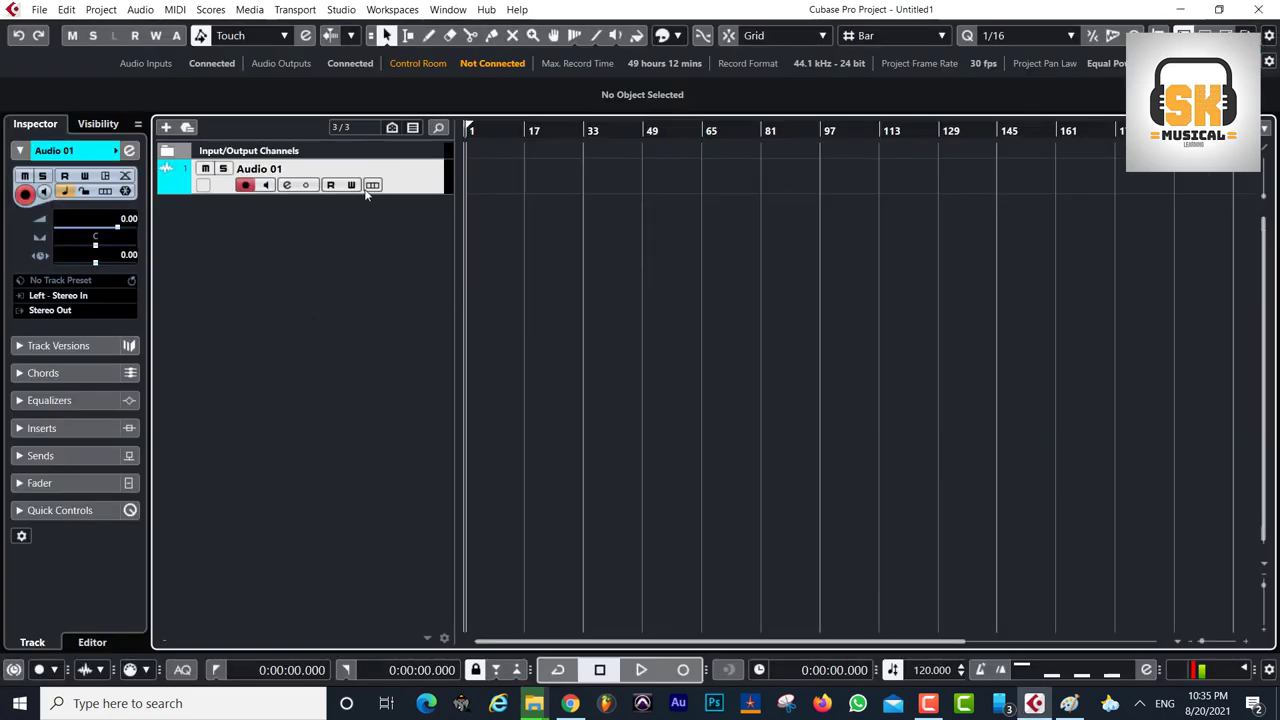
Enlarge the Audio 01 track, minimize Cubase, and launch NVIDIA Control Panel from the desktop
drag(370, 194, 386, 229)
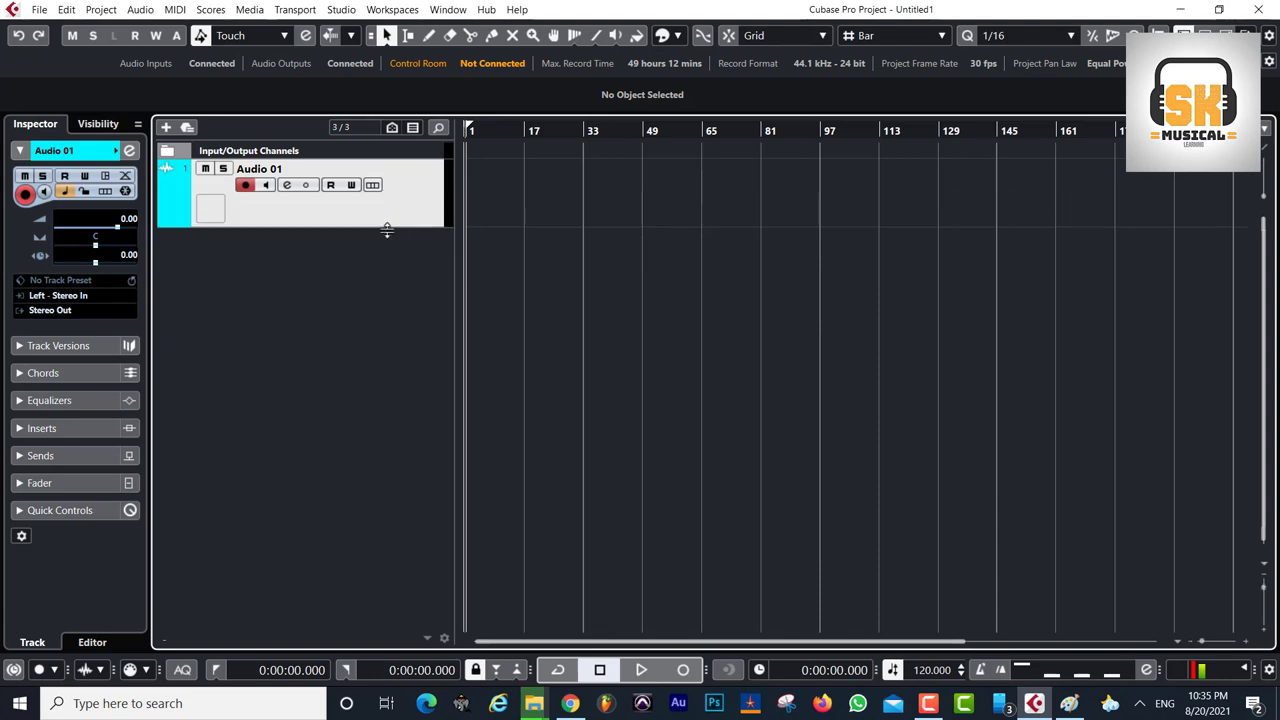
click(1181, 10)
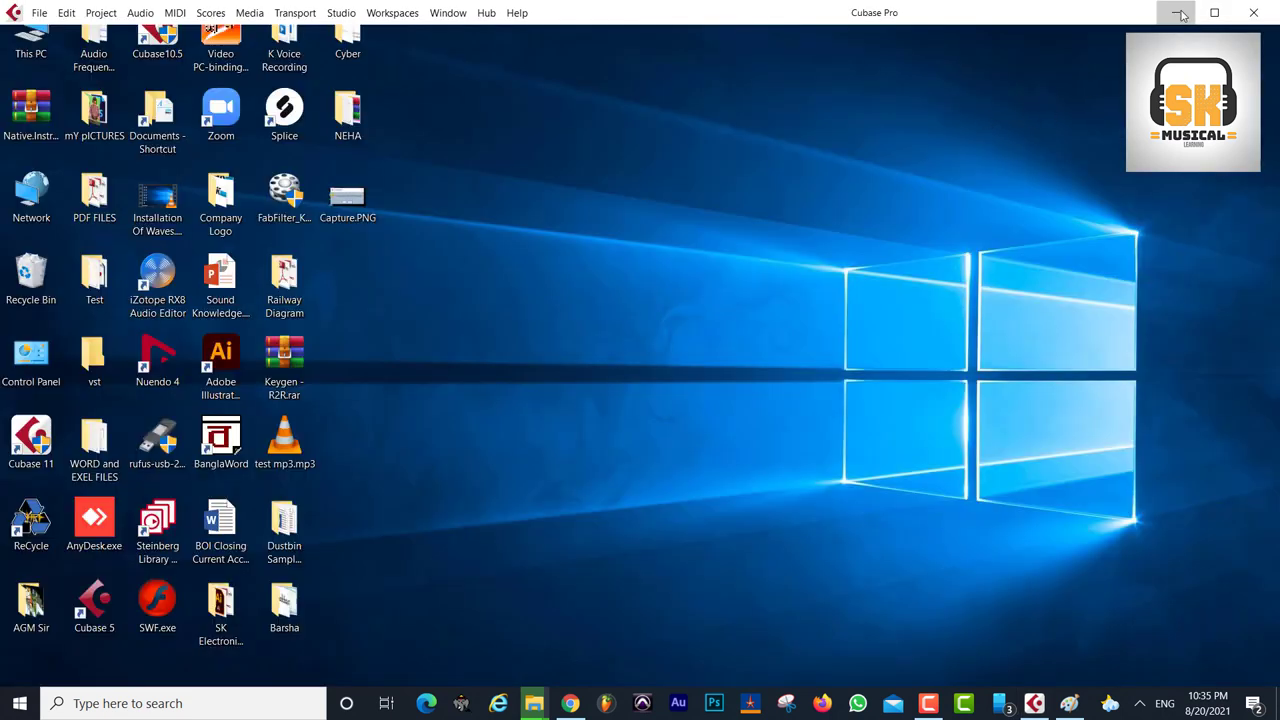
right_click(567, 255)
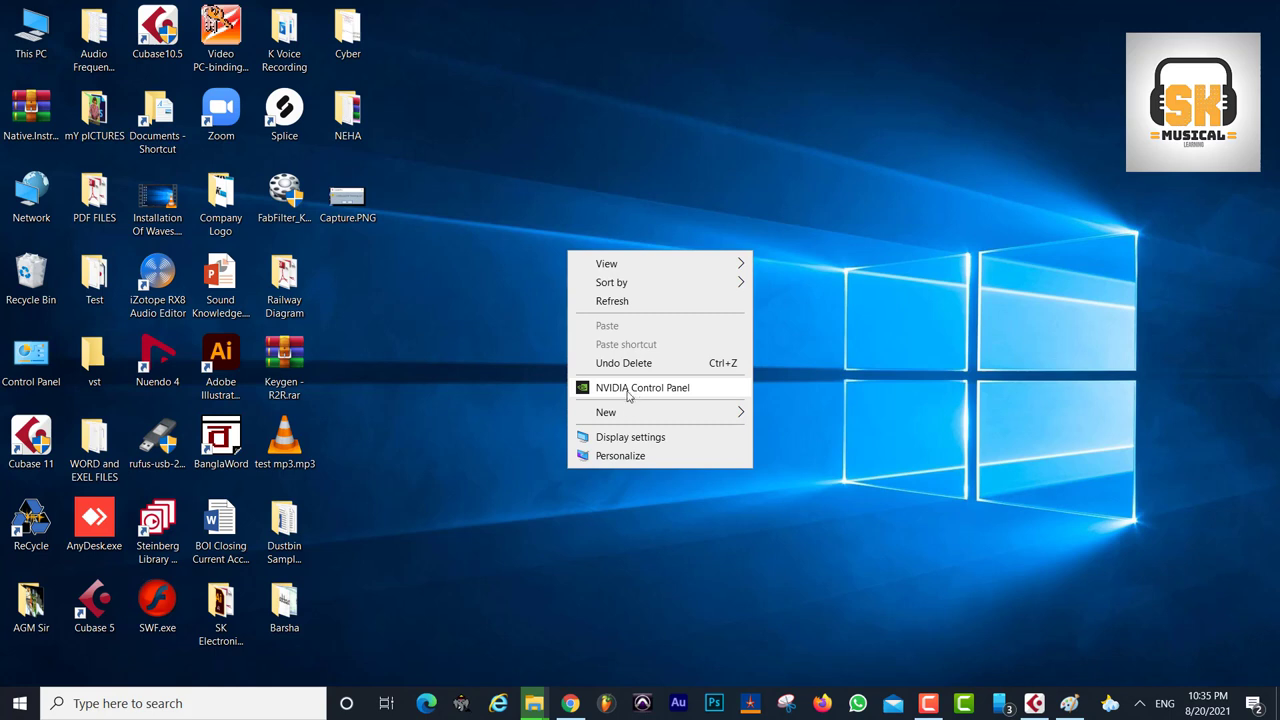
click(641, 390)
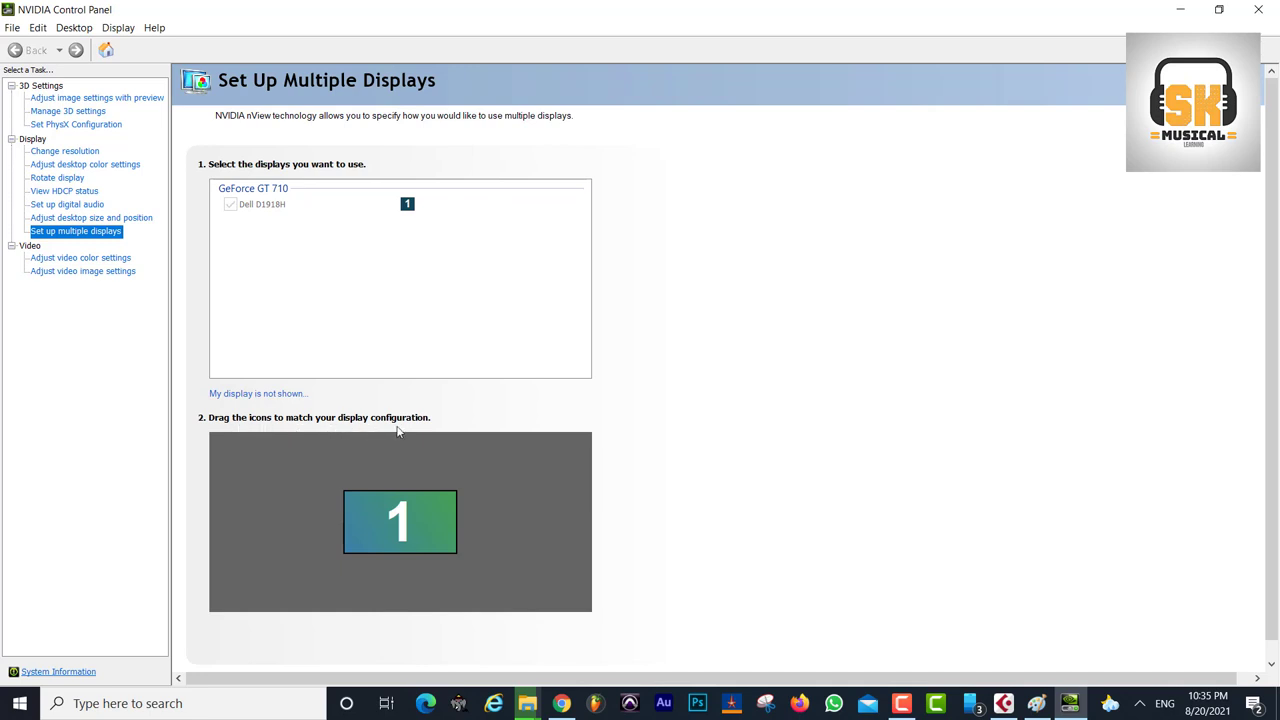
Select display 1, review the settings page, then close NVIDIA Control Panel, declining to apply changes
click(383, 534)
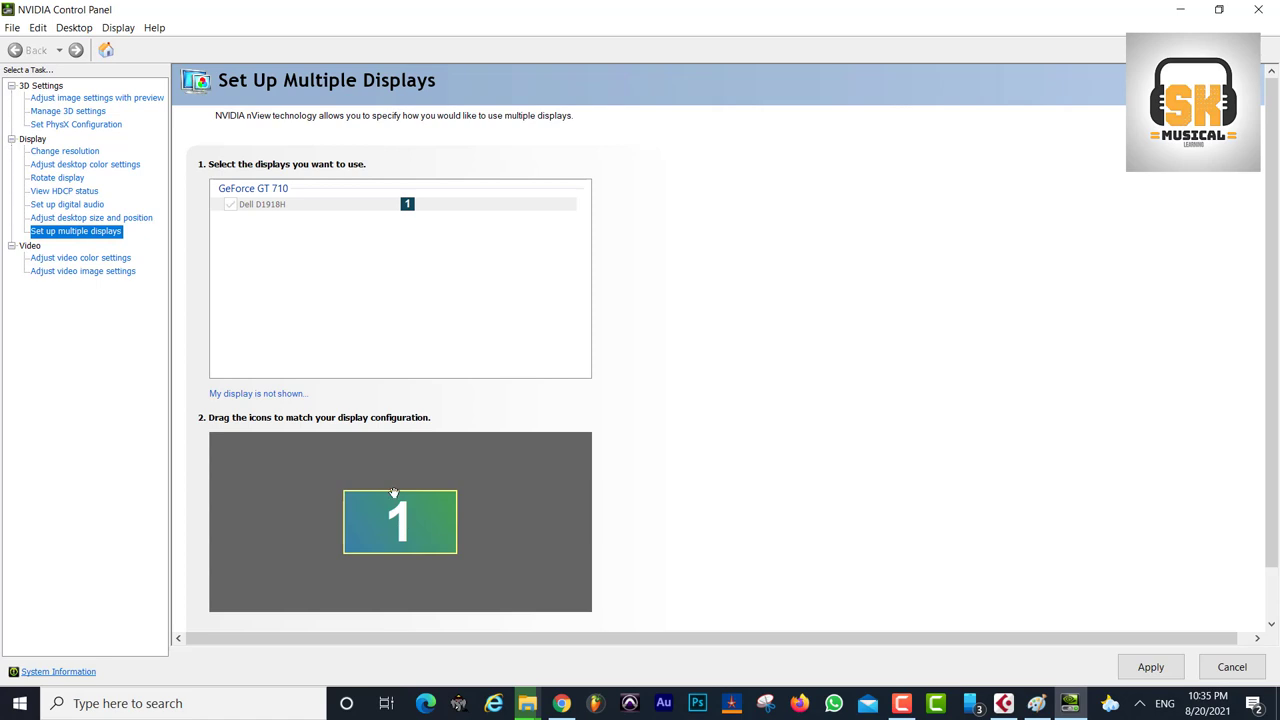
scroll(395, 492, down, 1)
scroll(395, 492, up, 1)
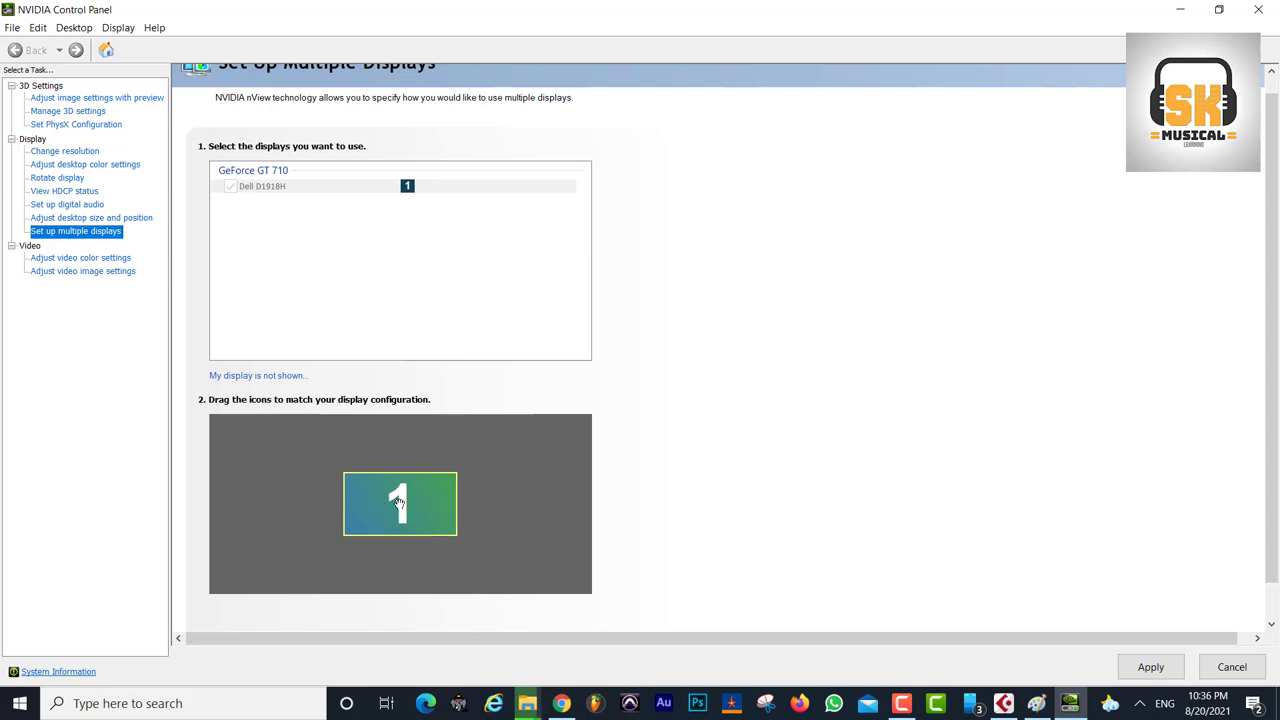
scroll(418, 430, down, 1)
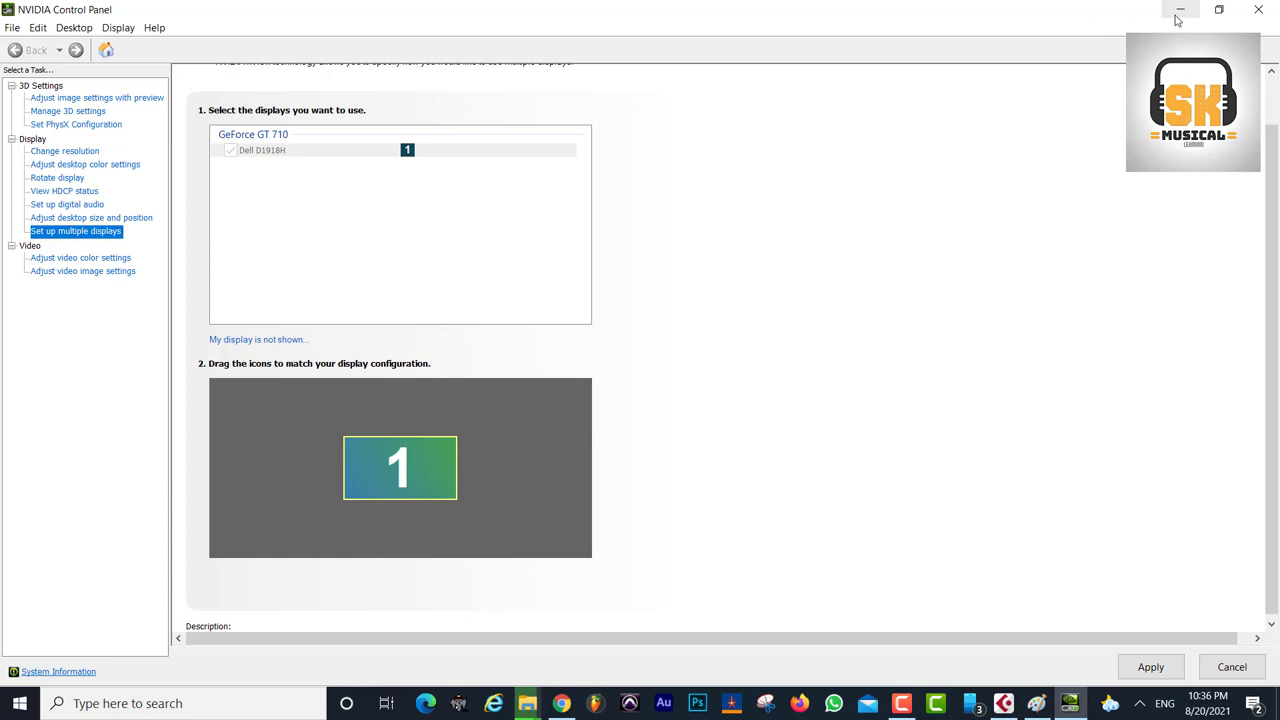
click(1258, 9)
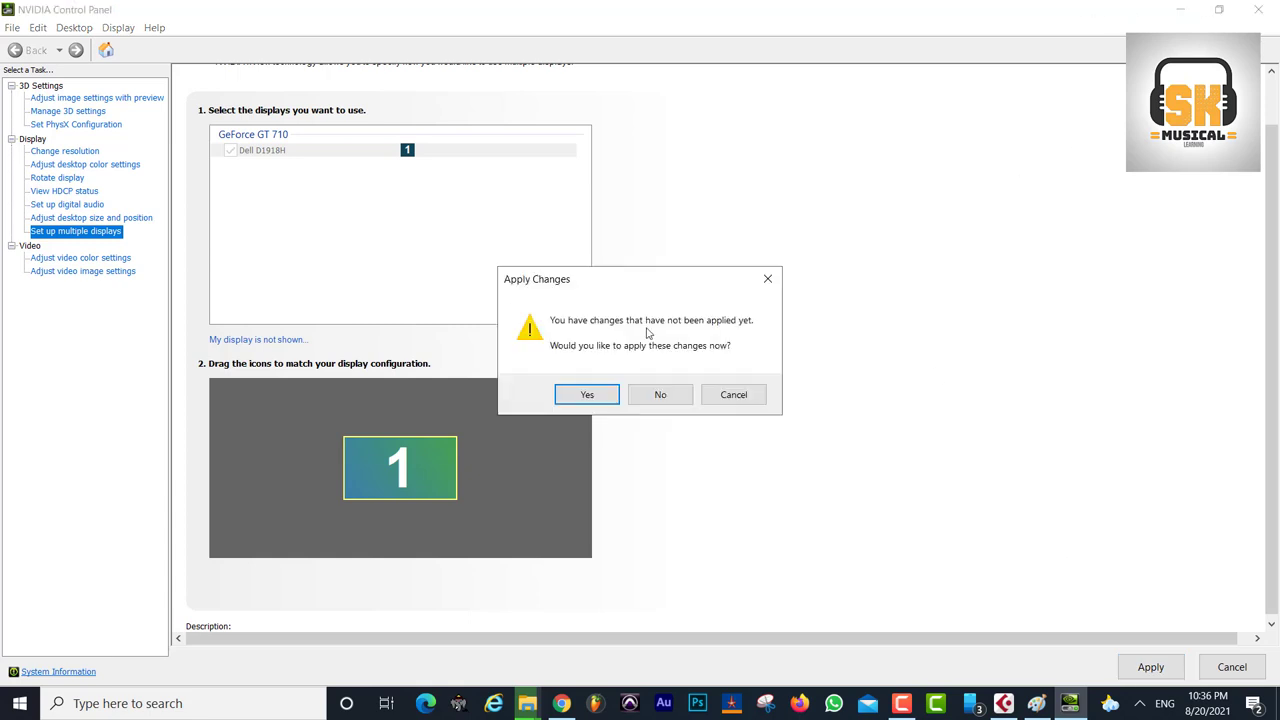
click(660, 396)
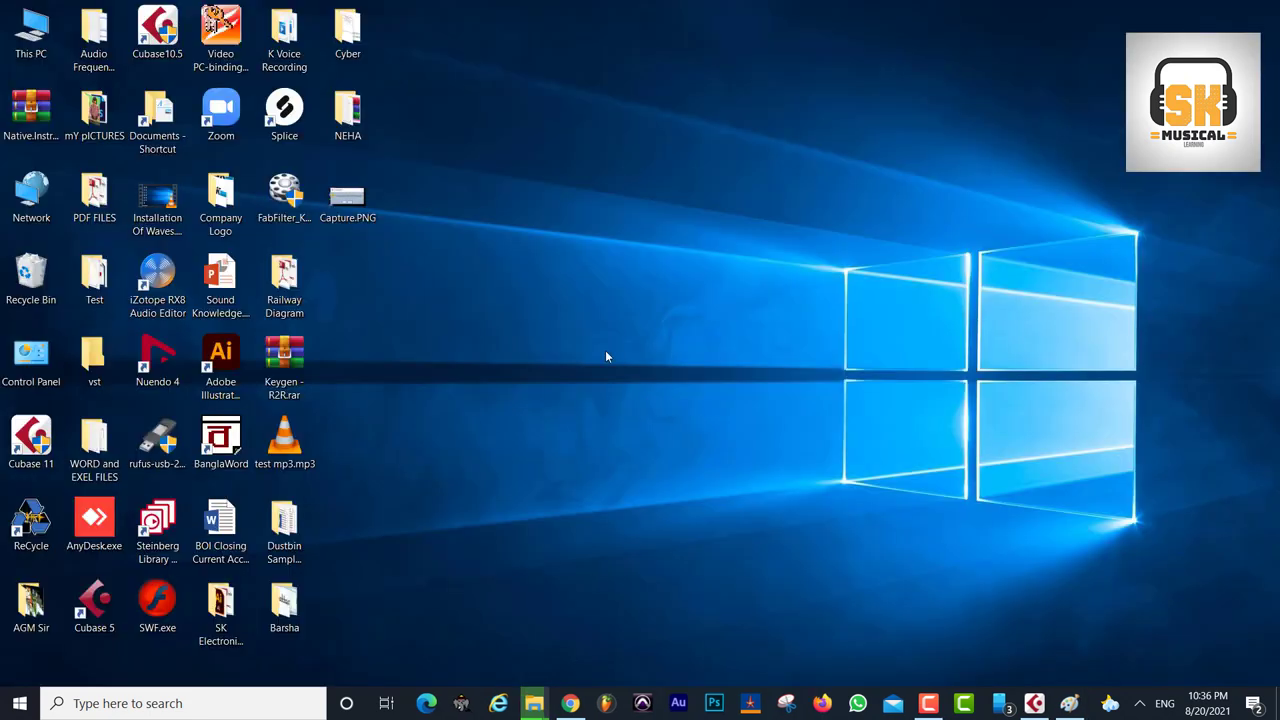
Restore the Paint window with the hand-drawn diagram from the taskbar
click(1034, 705)
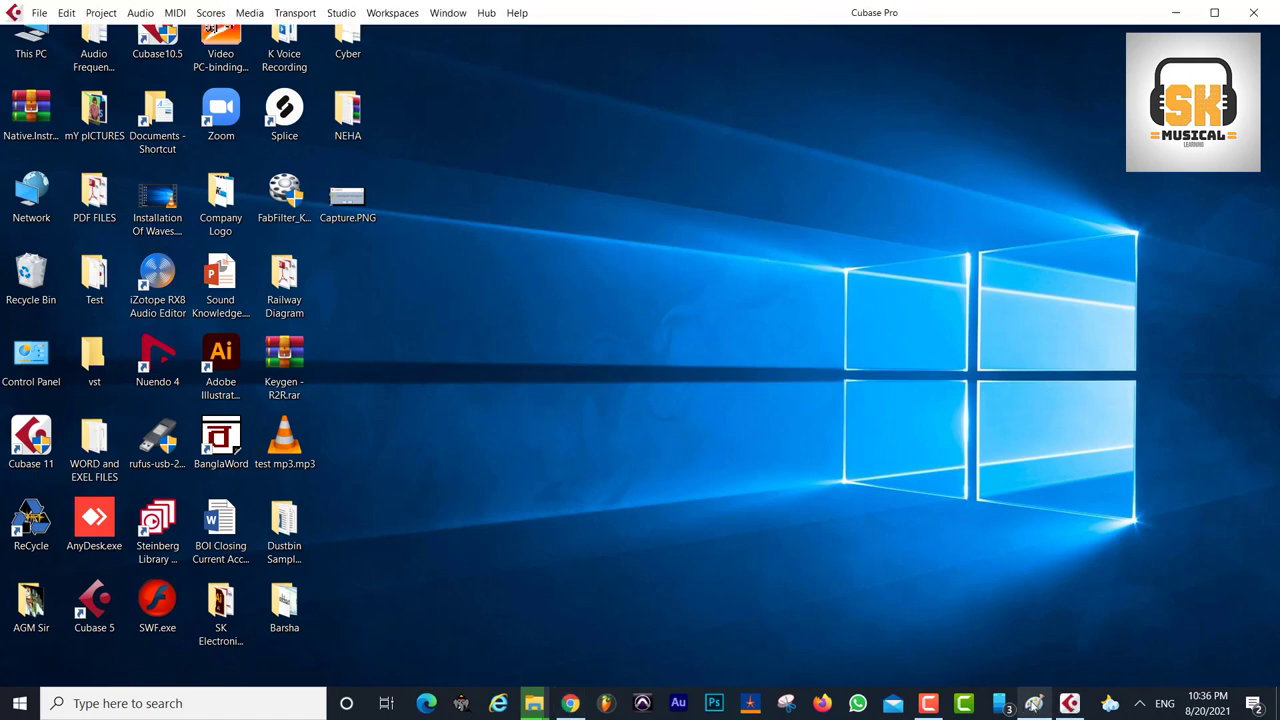